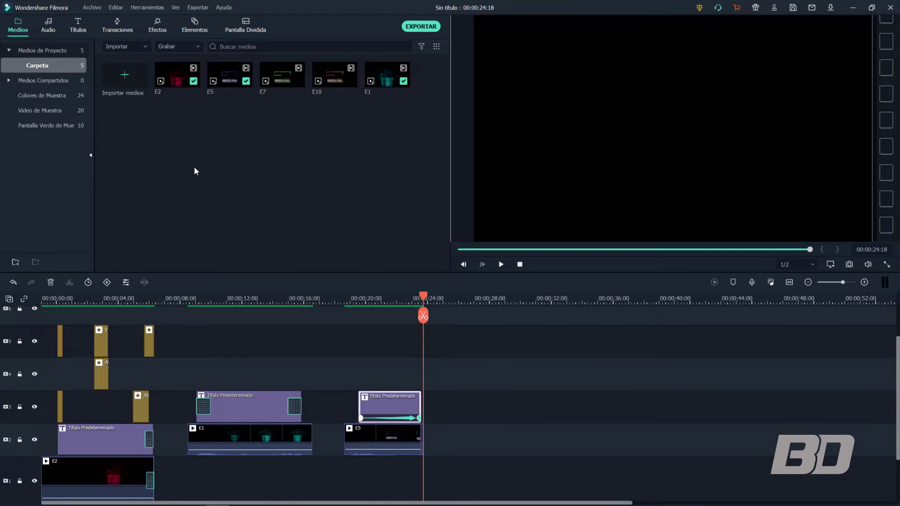
Step: Place the E2 clip on video track 2 starting at 00:00:28:08, after the E5 clip
click(509, 300)
click(479, 298)
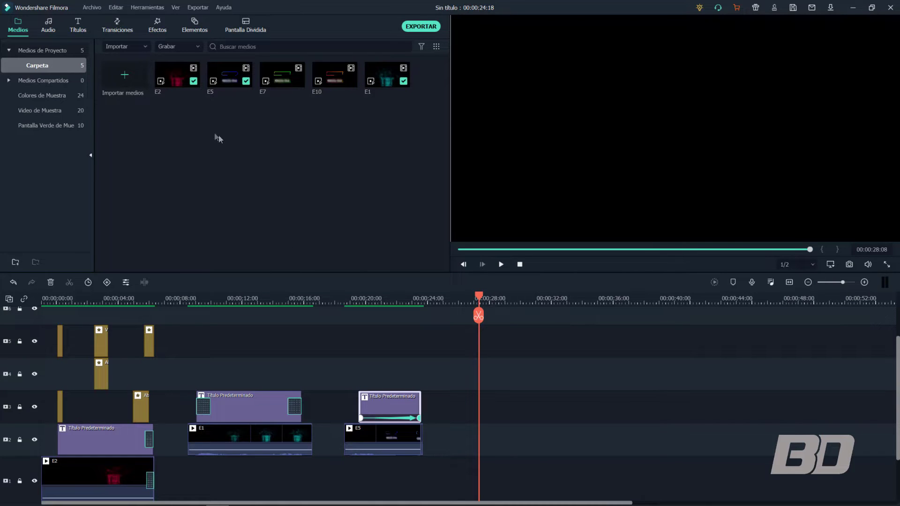
drag(175, 84, 483, 432)
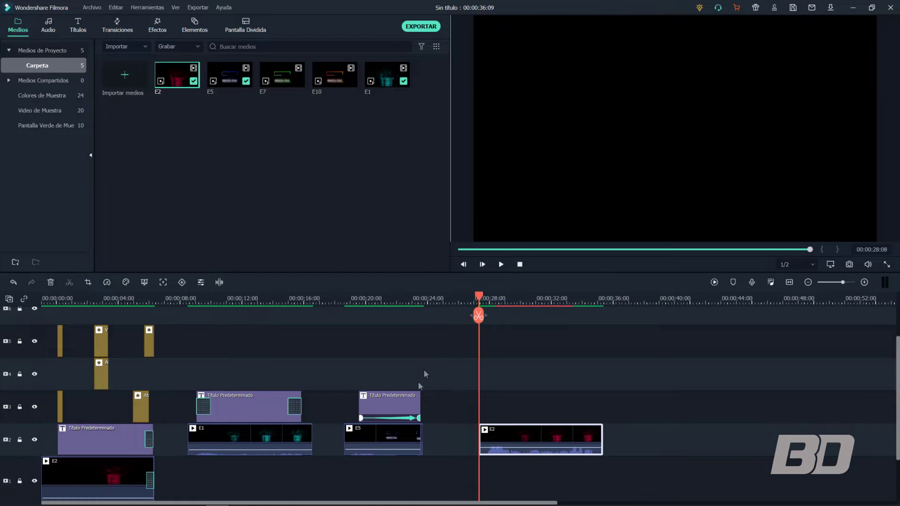
Step: Lower the audio volume of the newly placed E2 clip to about -22.80 dB
click(495, 300)
drag(495, 299, 490, 300)
drag(508, 448, 508, 452)
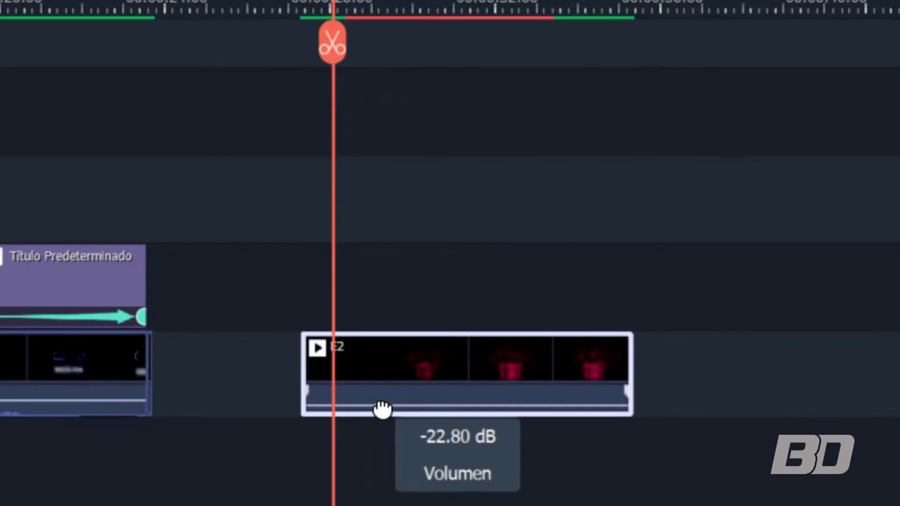
drag(382, 410, 382, 398)
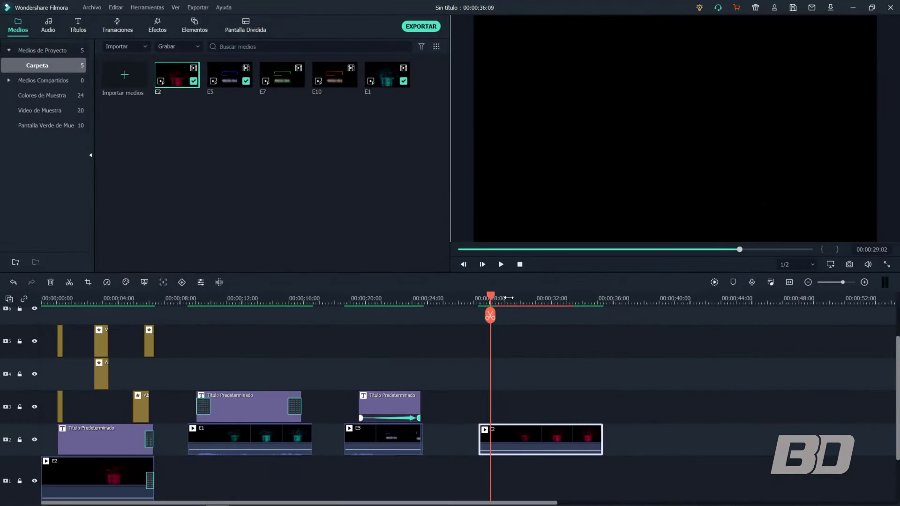
Step: Add the default title (Título Predeterminado) on track 3 from about 00:00:29:06 and extend it nearly to the end of the E2 clip below
drag(508, 298, 506, 301)
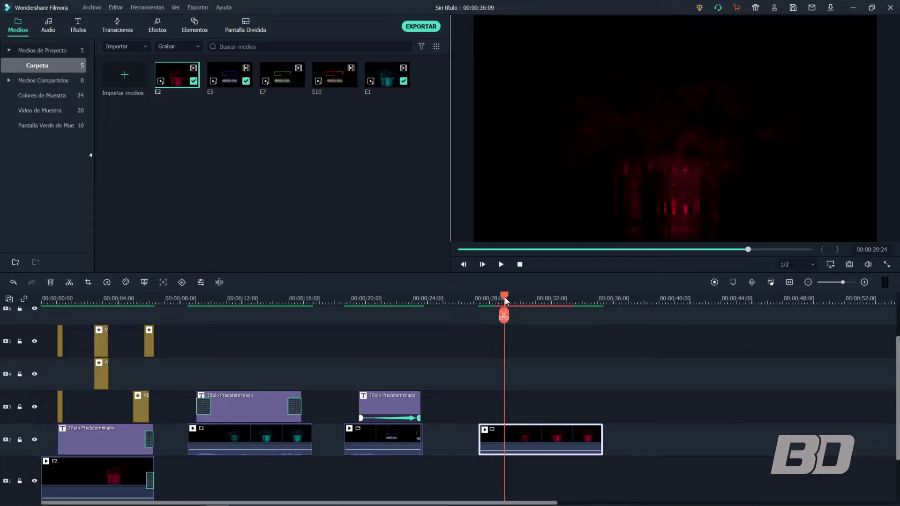
click(483, 299)
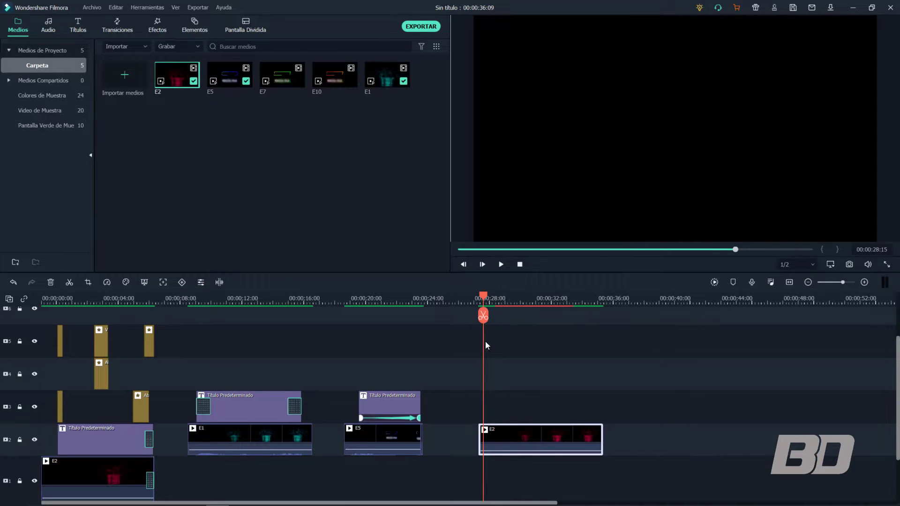
click(78, 31)
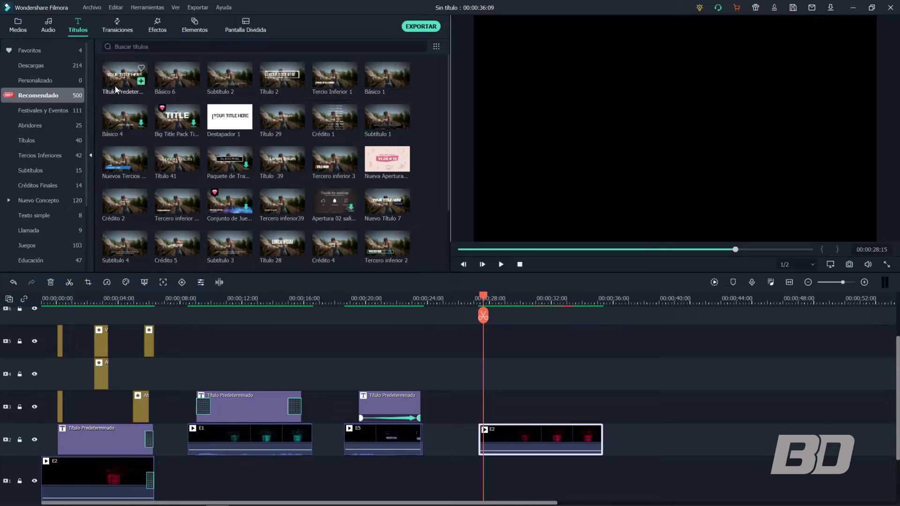
drag(114, 80, 495, 407)
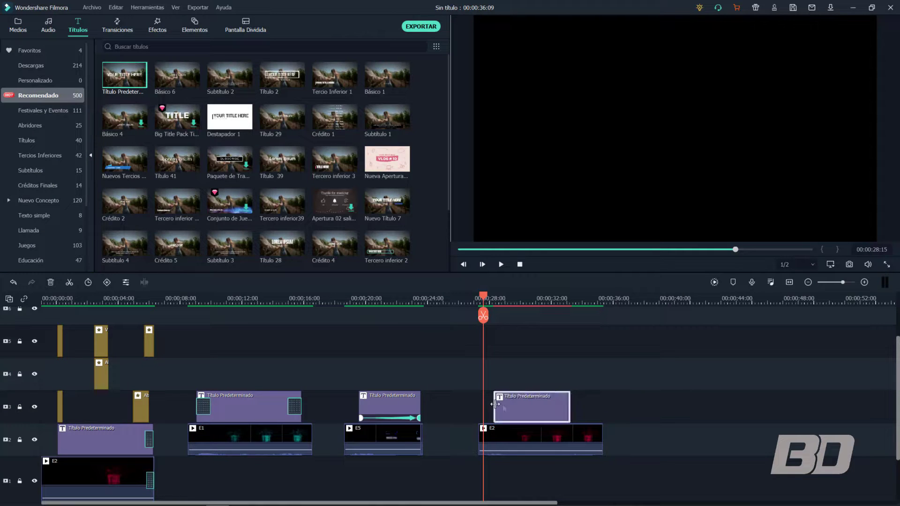
click(491, 301)
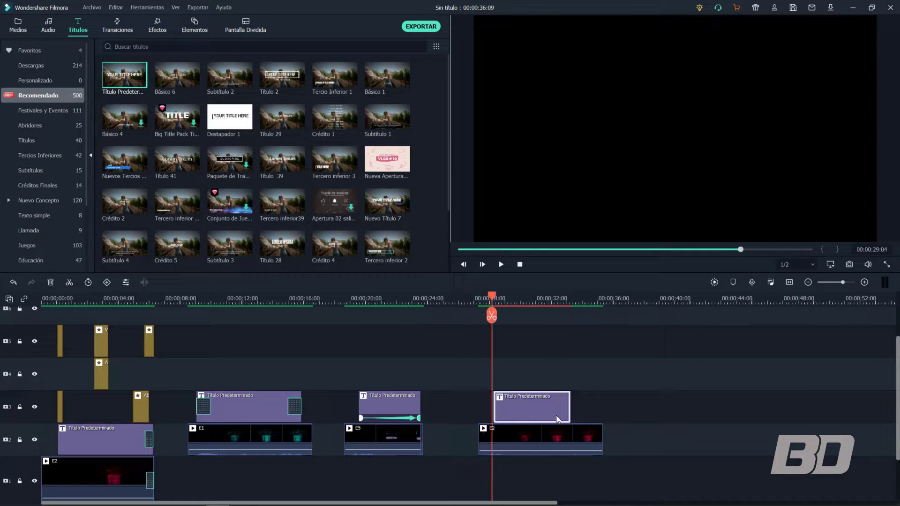
drag(569, 413, 601, 414)
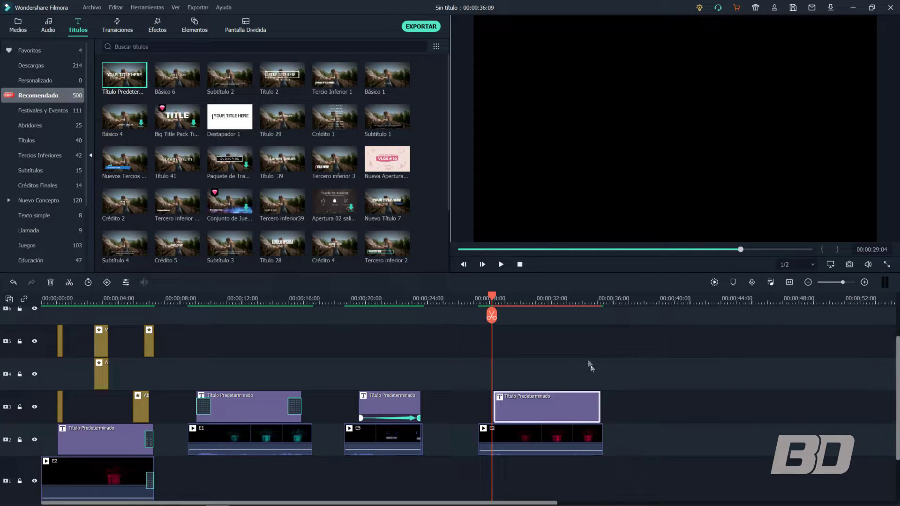
Step: Open the new title for editing and replace its placeholder text with the creator's name in capital letters
click(603, 297)
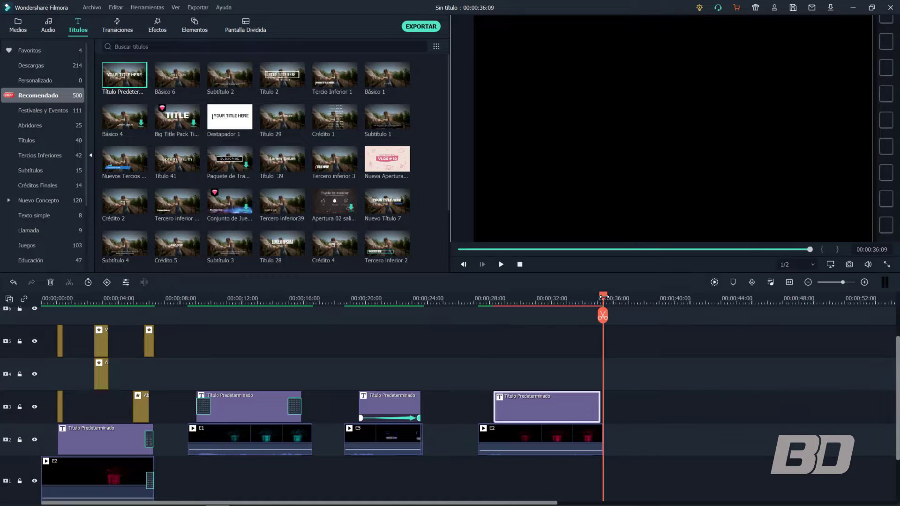
click(500, 302)
double_click(521, 410)
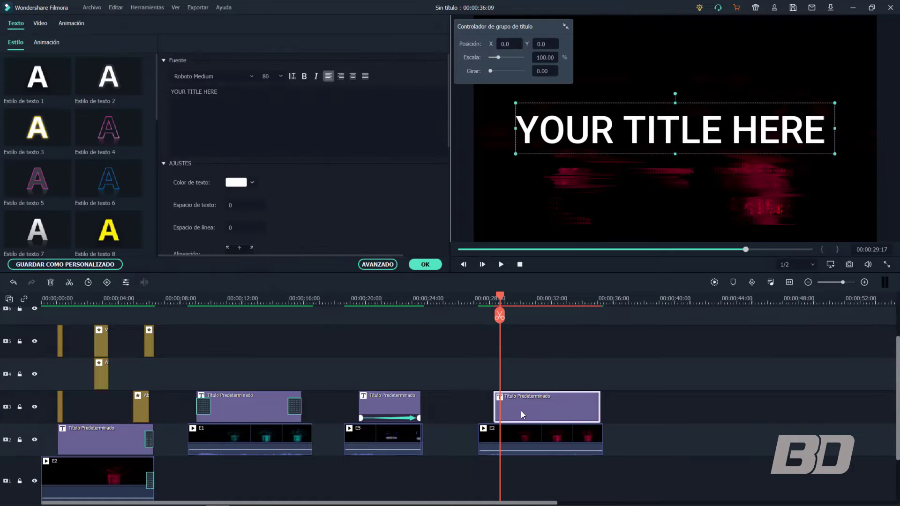
click(224, 95)
drag(224, 95, 162, 87)
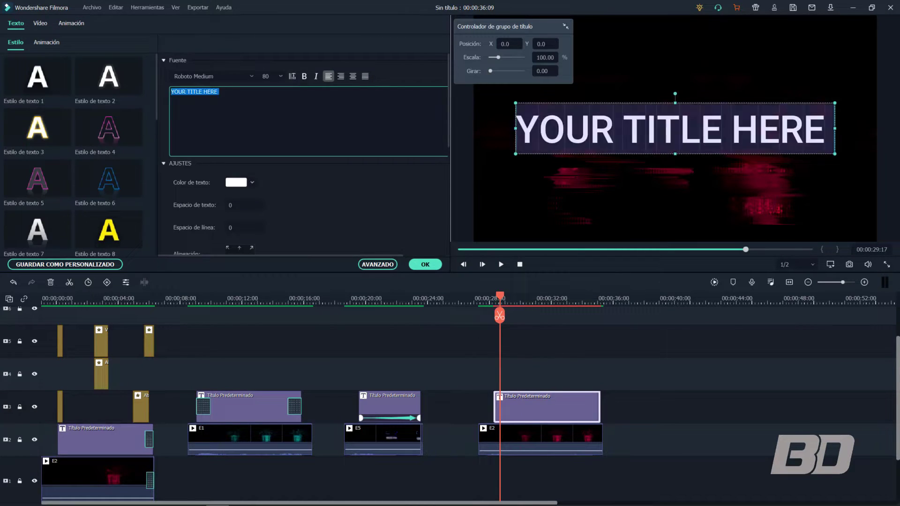
key(BackSpace)
text(benji)
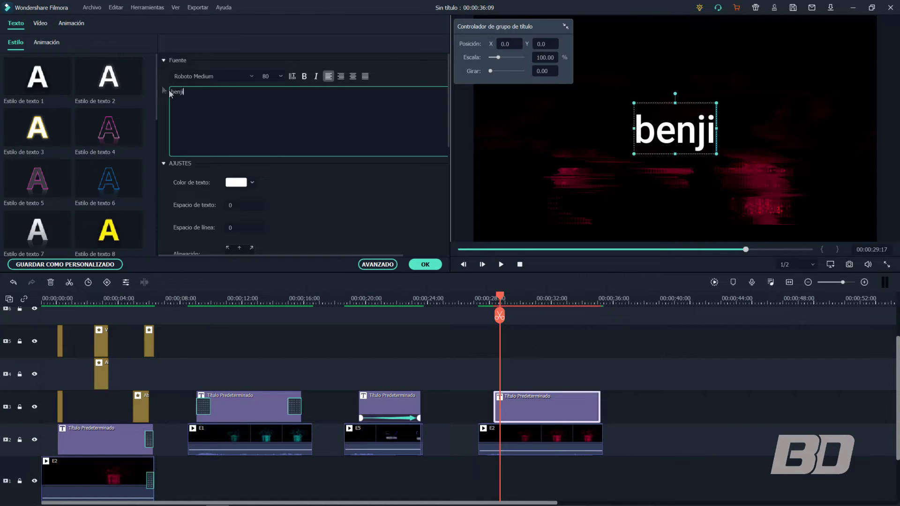
drag(184, 91, 148, 91)
key(BackSpace)
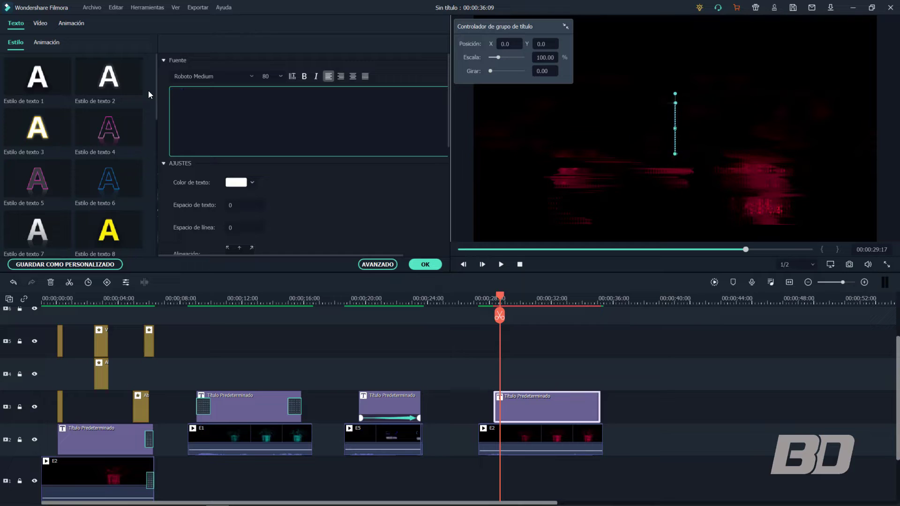
text(BEN)
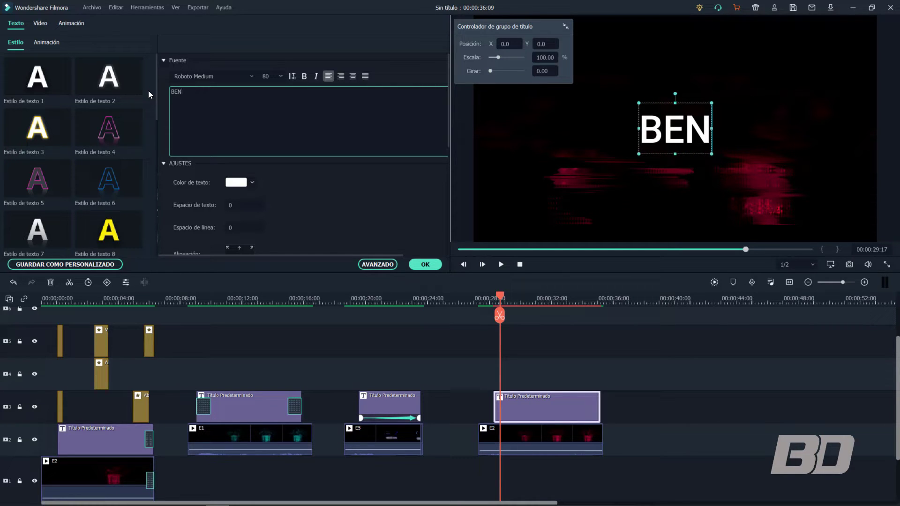
text(JI)
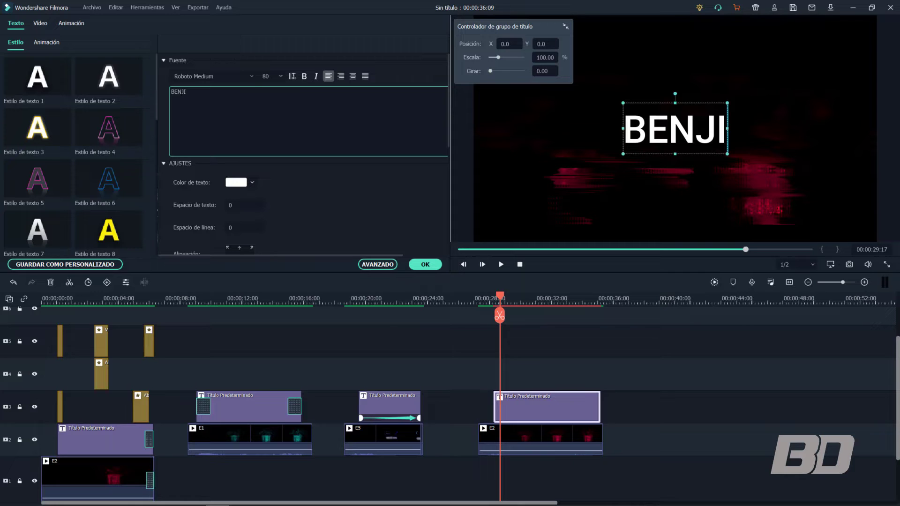
Step: Select all of the title's text and change its font to Bebas Neue
key(shift+Left)
key(shift+Left)
key(shift+Left)
key(shift+Left)
key(shift+Left)
click(248, 74)
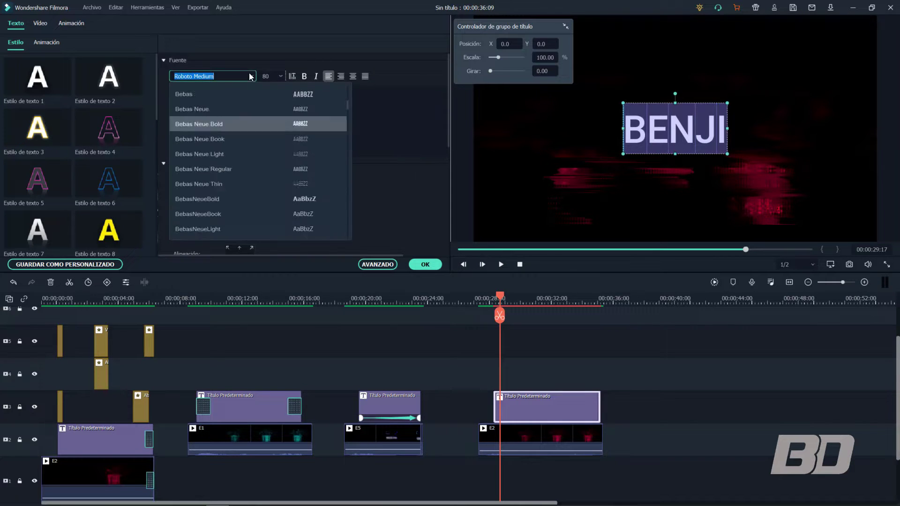
scroll(347, 178, up, 1)
scroll(336, 102, up, 15)
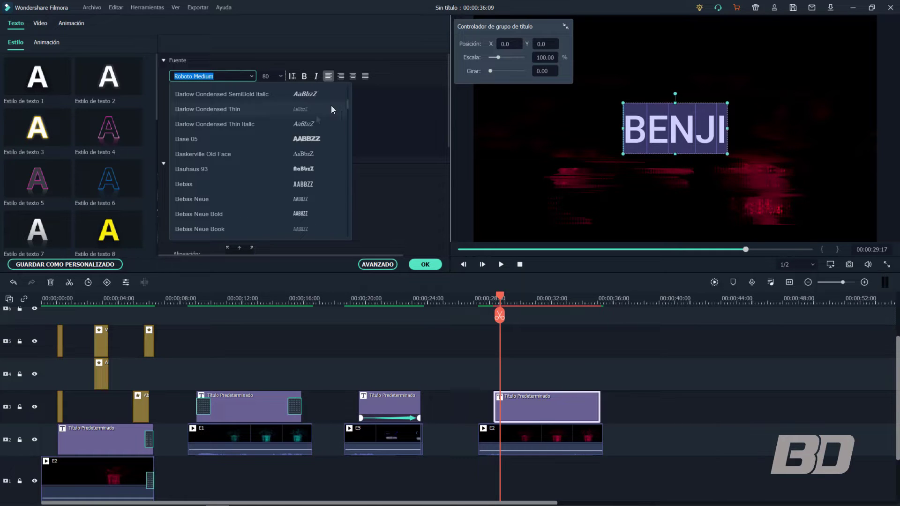
click(248, 203)
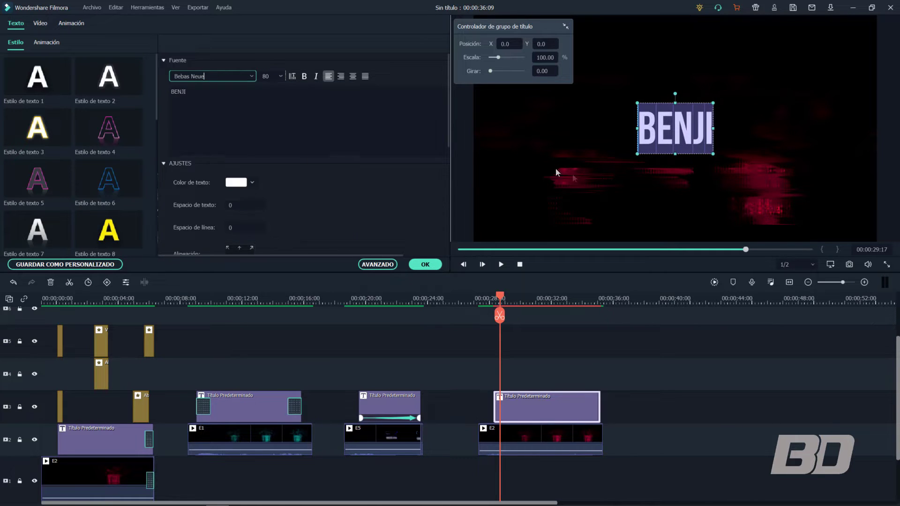
Step: Set the title's font size to 120 and make the text bold
double_click(272, 79)
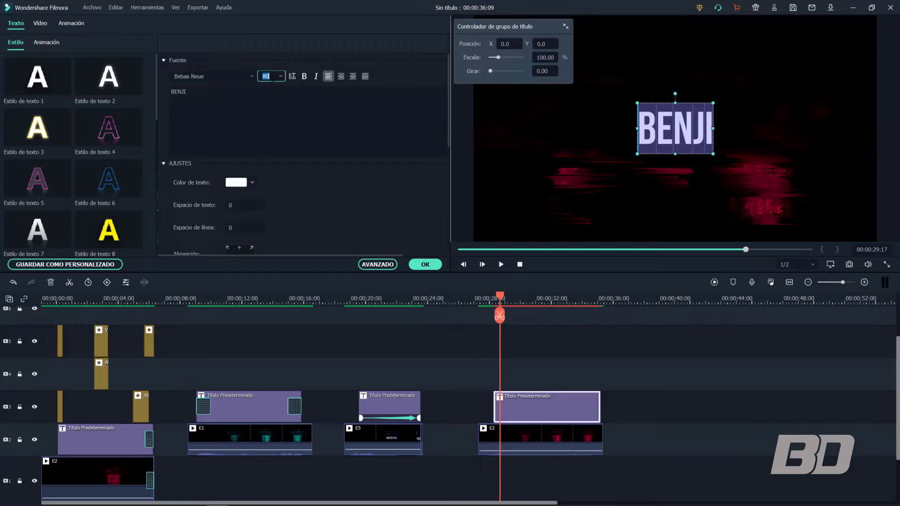
text(120)
key(Return)
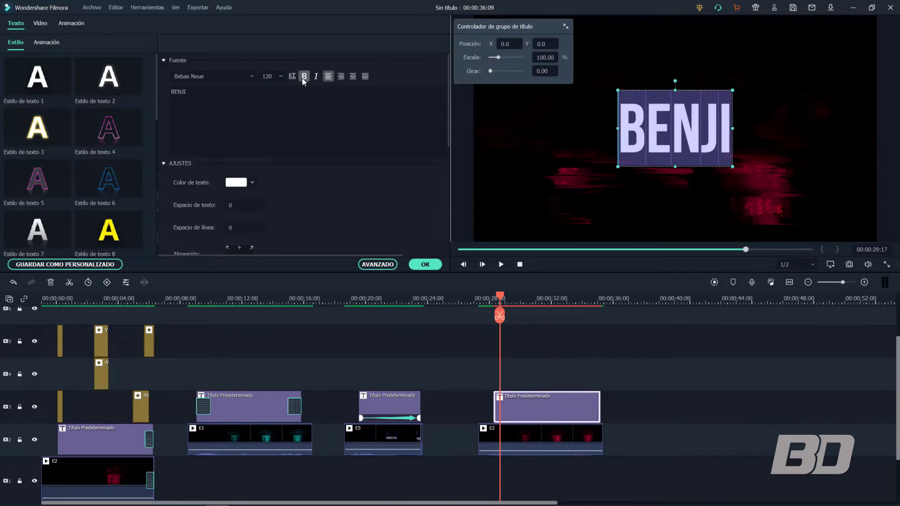
Step: Colour the title text dark red and set its letter spacing to 5
click(252, 182)
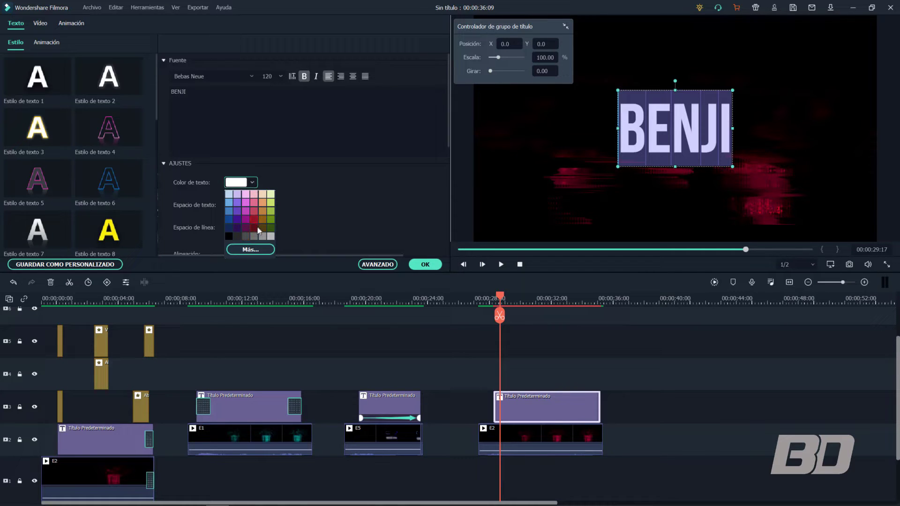
click(256, 227)
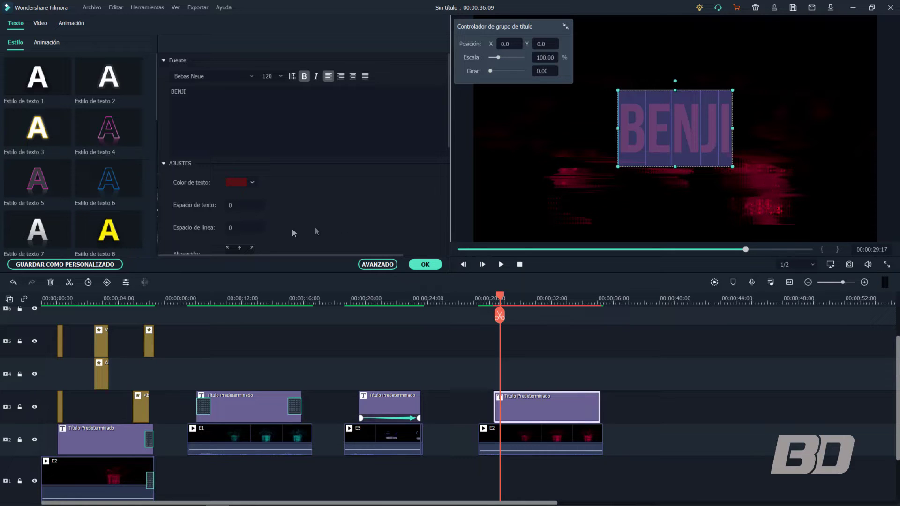
click(241, 205)
text(5)
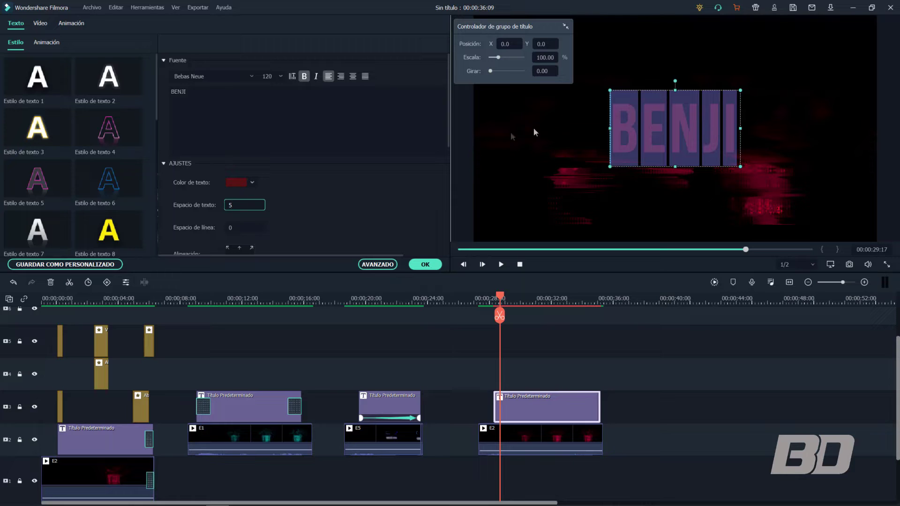
Step: Set the title's font size to 100, preview it over the clip at 00:00:30:18, and accept the title edits
click(267, 76)
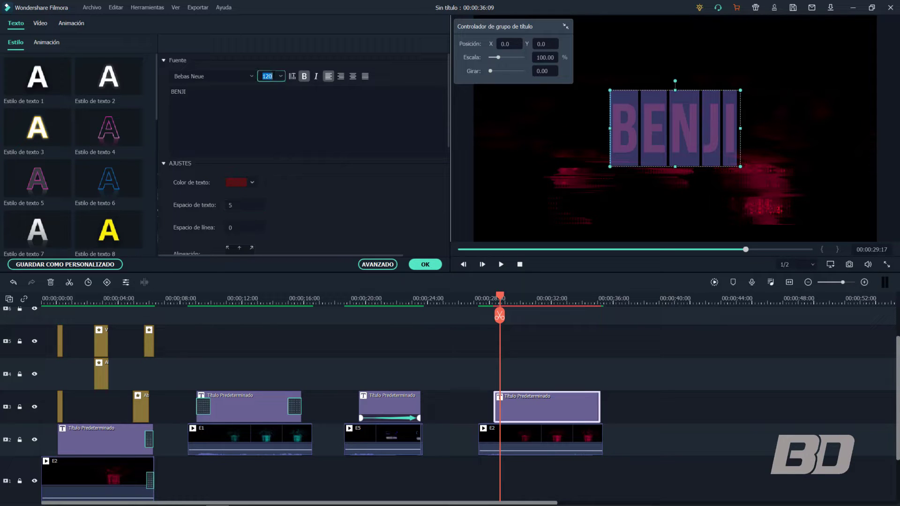
text(100)
key(Return)
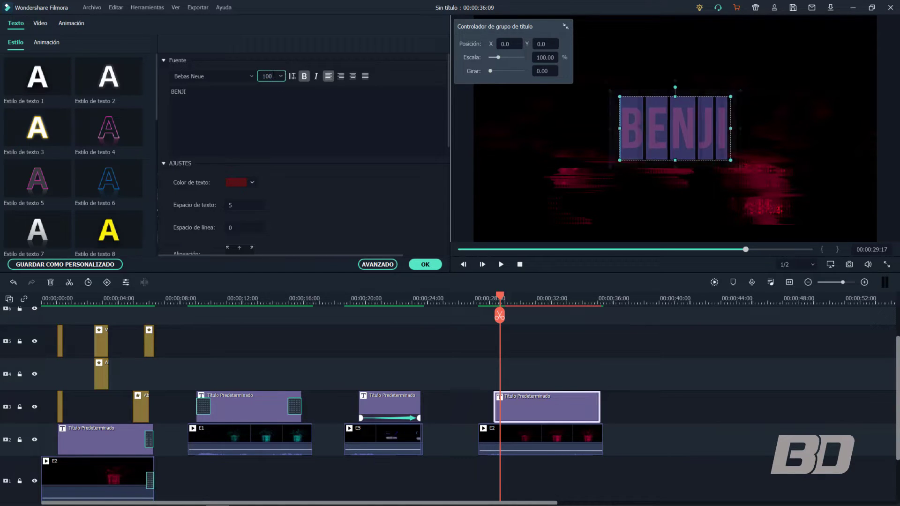
click(516, 297)
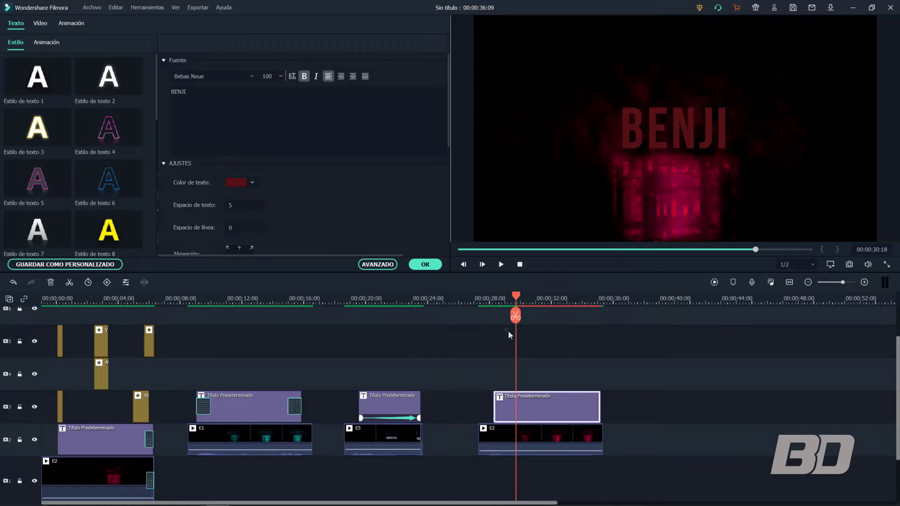
click(494, 302)
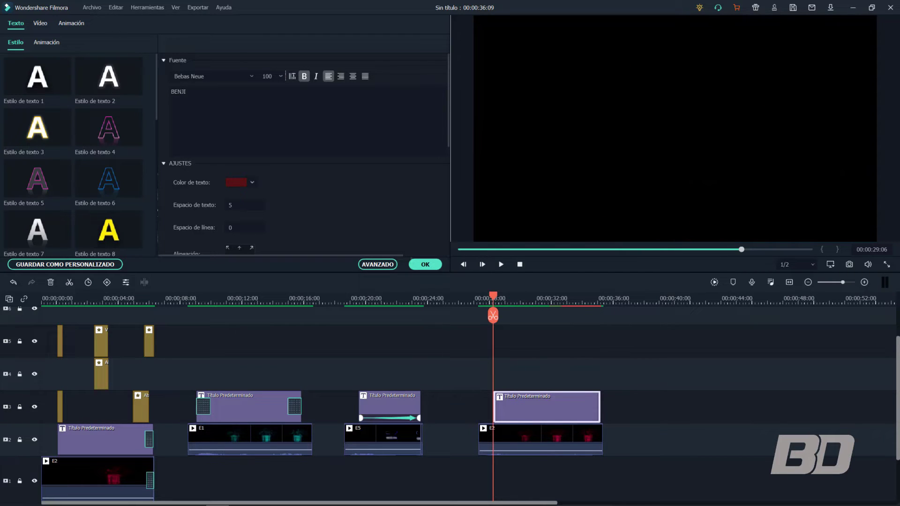
click(424, 266)
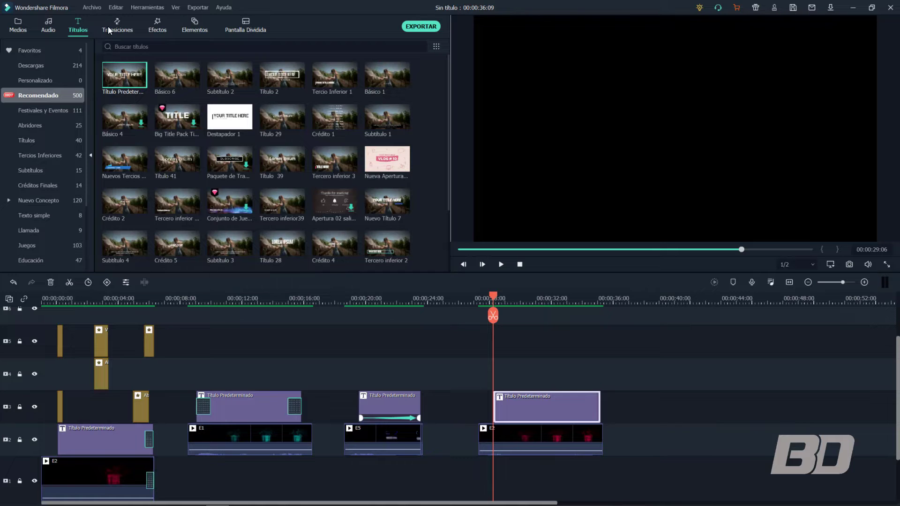
Step: Add the Aberración cromática effect on track 4 at the title's start and trim it to a short burst
click(151, 29)
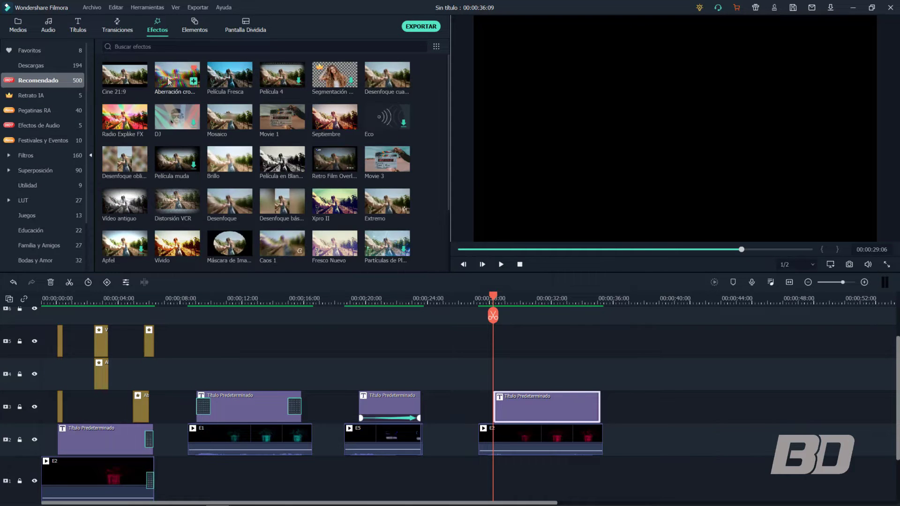
drag(173, 79, 497, 379)
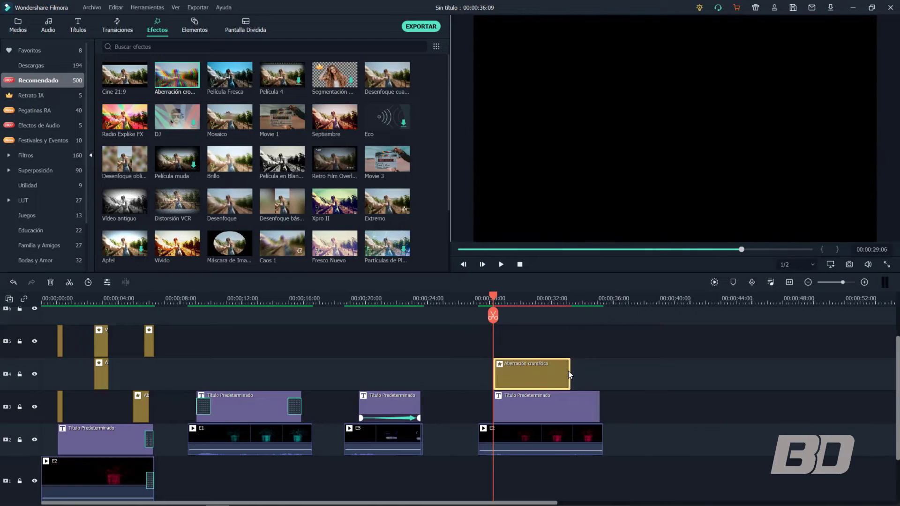
drag(570, 371, 504, 371)
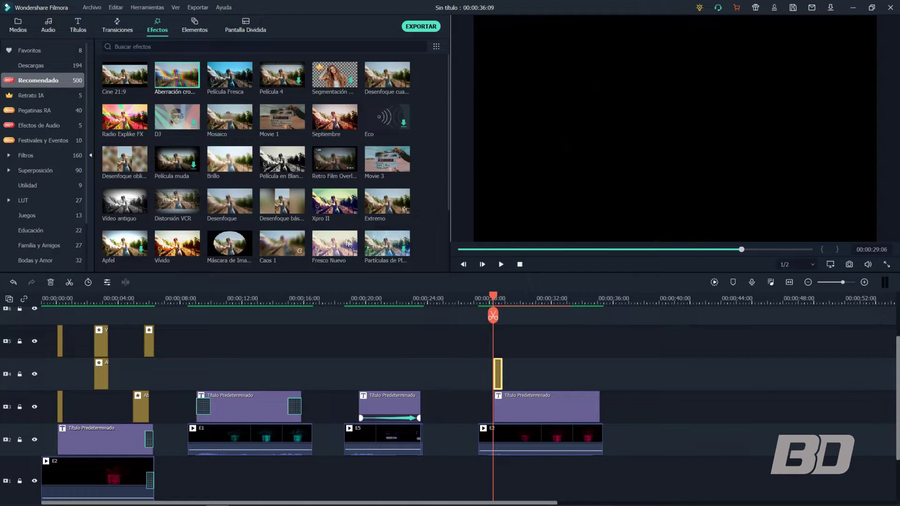
Step: Find the Voltear Espejo effect by searching for Flip, add it on track 5 at the title's start, and trim it to match the burst below
click(168, 47)
text(FLIP)
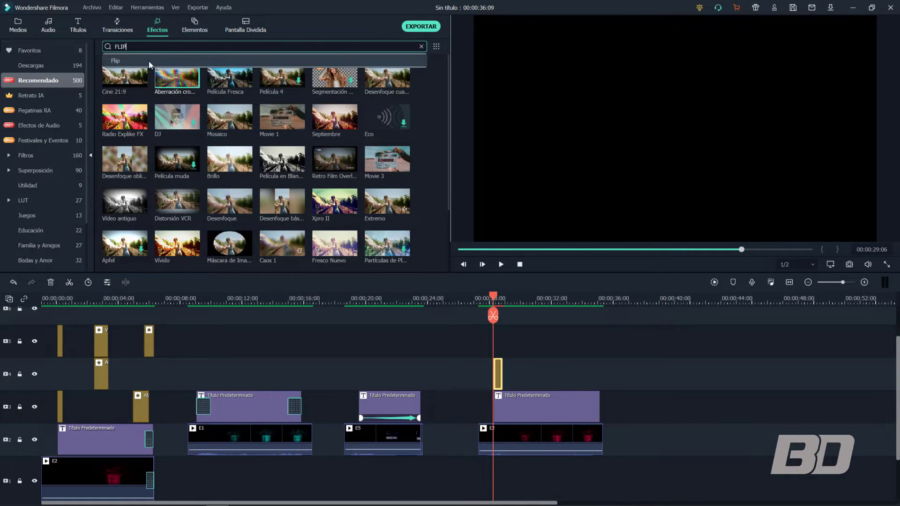
click(148, 61)
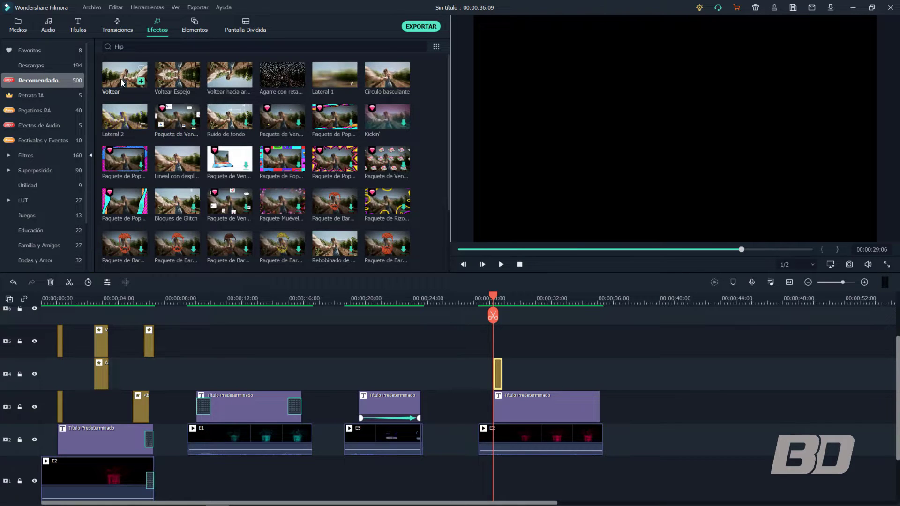
drag(175, 82, 490, 349)
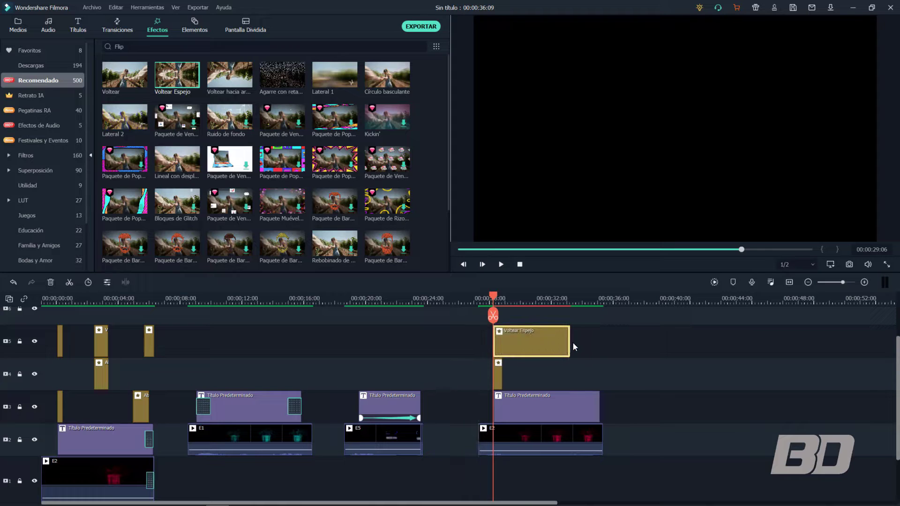
drag(569, 344, 502, 342)
Step: Add a second Aberración cromática effect on track 4 at 00:00:32:11 over the E2 title, kept to a short burst
click(534, 297)
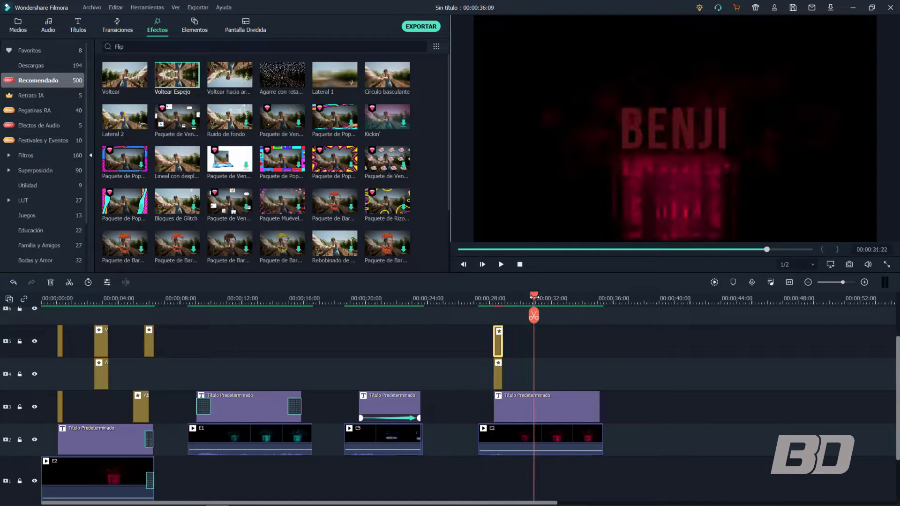
drag(537, 300, 542, 300)
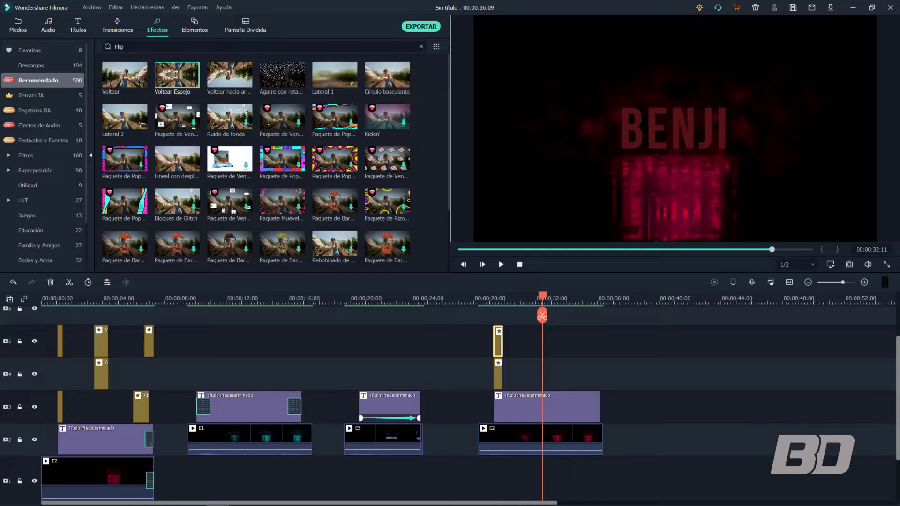
click(421, 46)
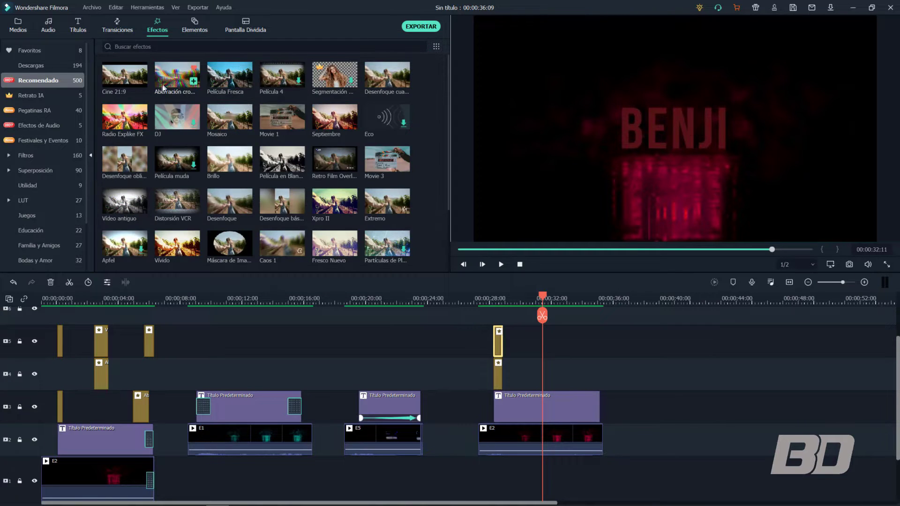
drag(177, 76, 561, 373)
Step: Add Voltear Espejo on track 5 above the second Aberración cromática burst and trim it to the same length
click(171, 47)
text(FLIP)
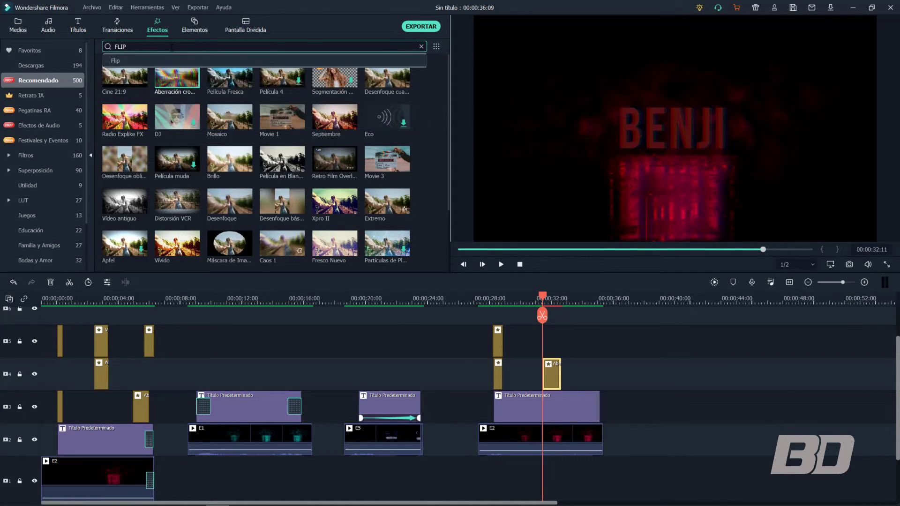
key(Return)
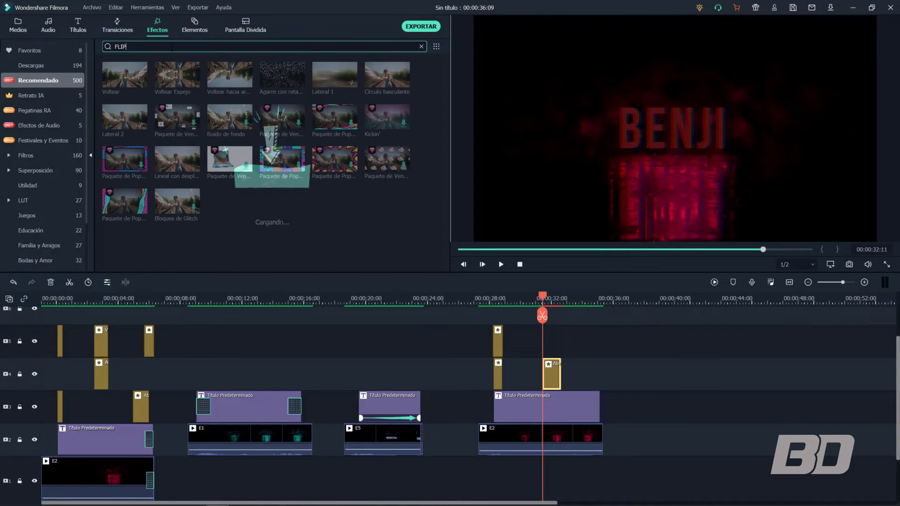
drag(170, 82, 549, 347)
drag(616, 345, 560, 345)
Step: Add a third Aberración cromática effect on track 4 at 00:00:35:16 and trim it to the end of the E2 clip
click(592, 387)
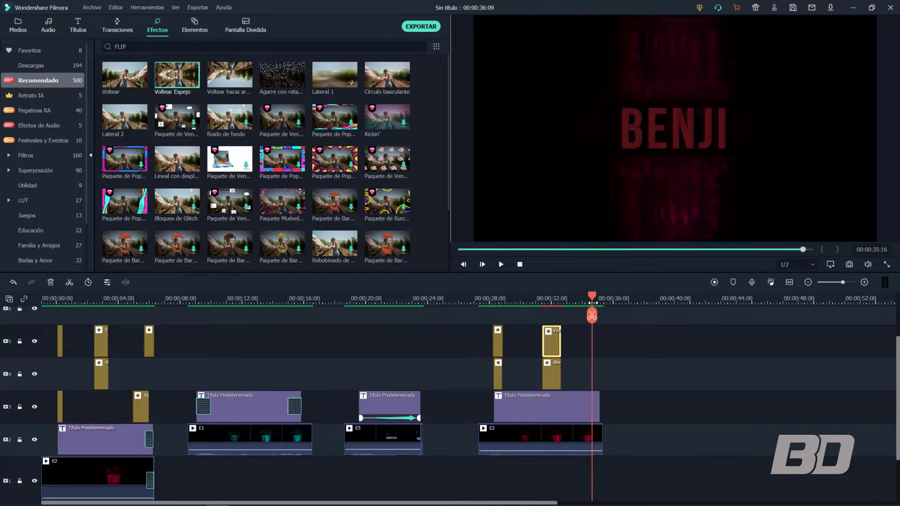
click(419, 48)
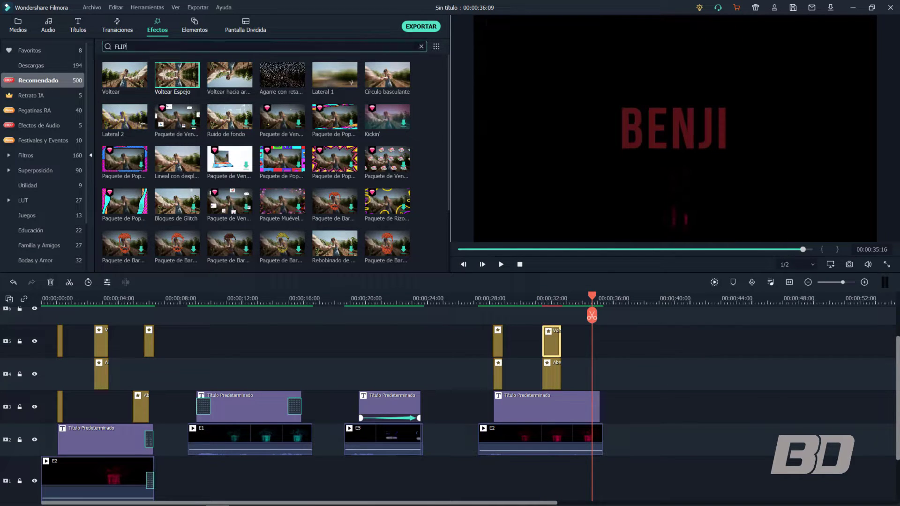
click(420, 47)
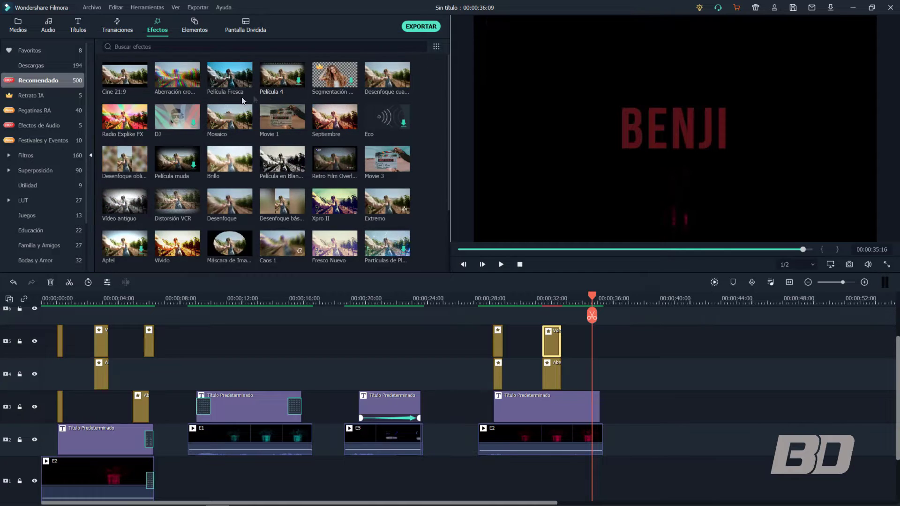
drag(182, 83, 583, 384)
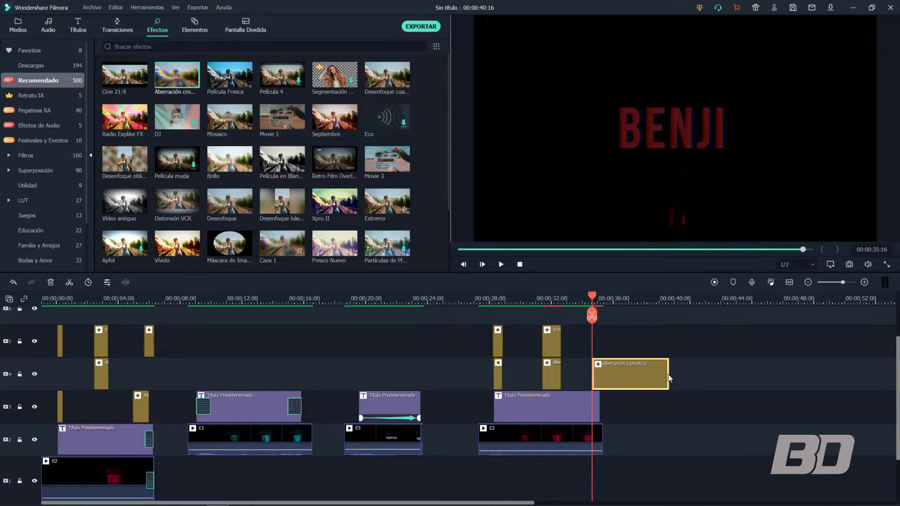
drag(668, 374, 605, 377)
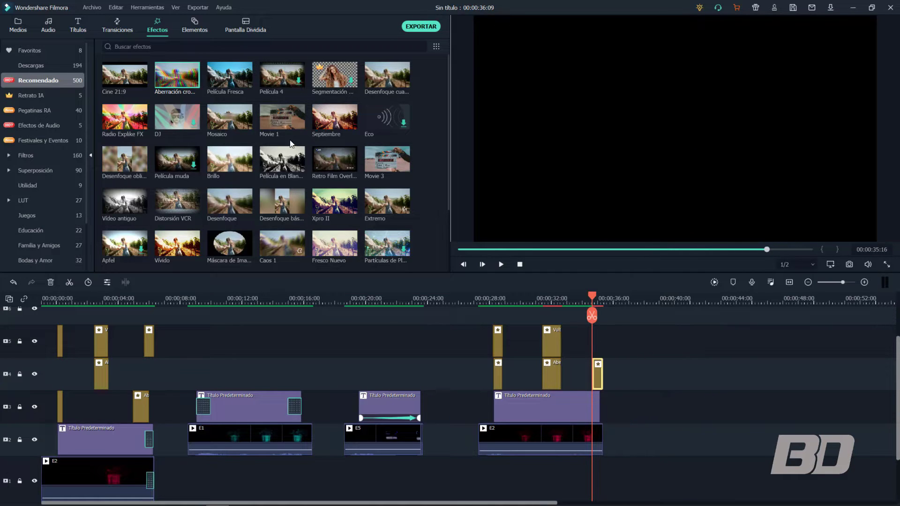
Step: Add Voltear Espejo on track 5 above the last Aberración cromática burst, matching its length, and preview the ending
click(141, 47)
text(FLIP)
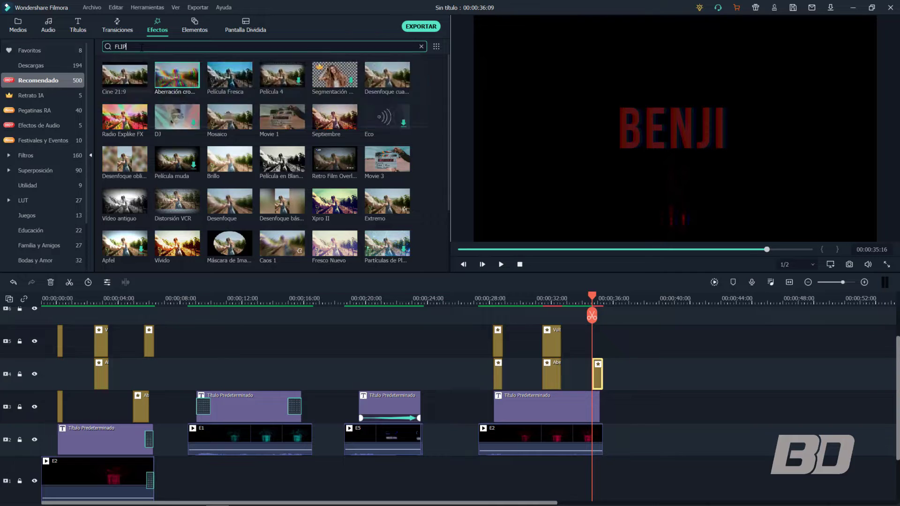
key(Return)
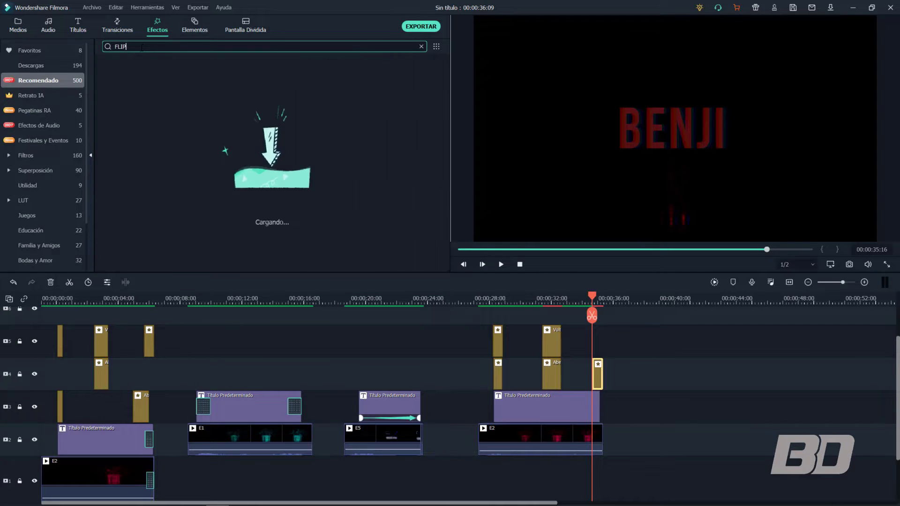
drag(168, 82, 602, 349)
drag(571, 297, 606, 305)
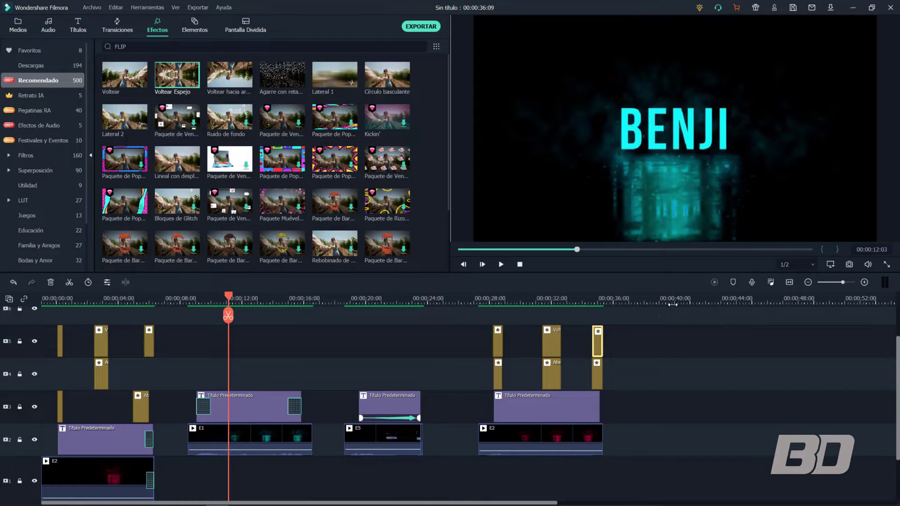
Step: Place the E1 clip from the project media on track 2 at 00:00:40:20
click(672, 303)
click(18, 26)
drag(386, 76, 668, 412)
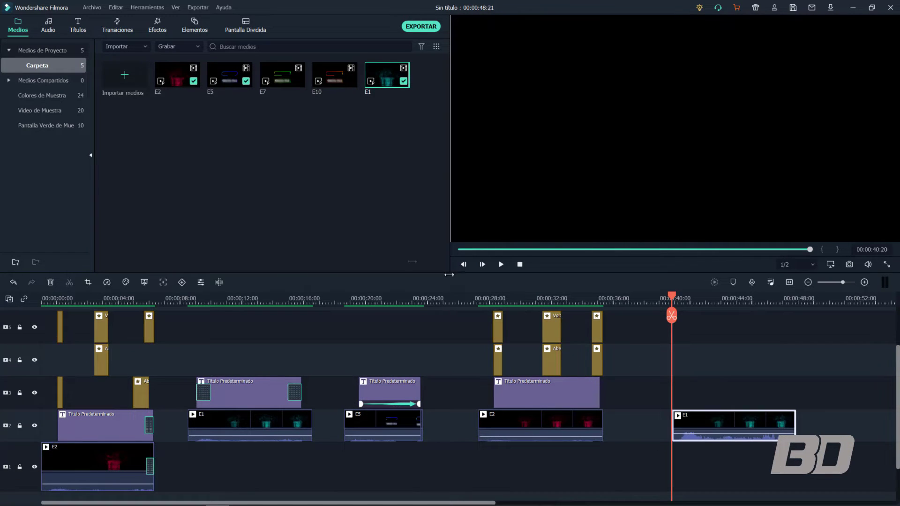
Step: Add a default title on track 3 over the new E1 clip, starting at 00:00:41:16 and extending almost to the clip's end
click(79, 27)
drag(125, 78, 680, 391)
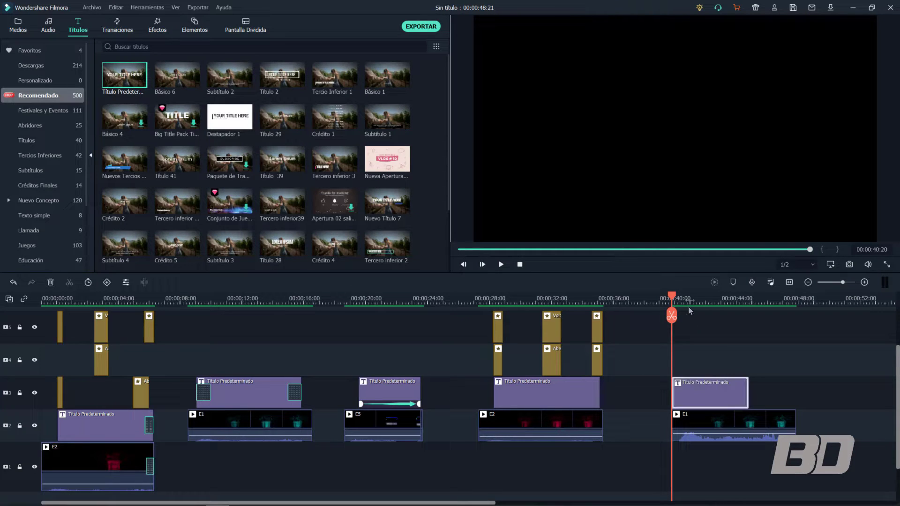
click(685, 302)
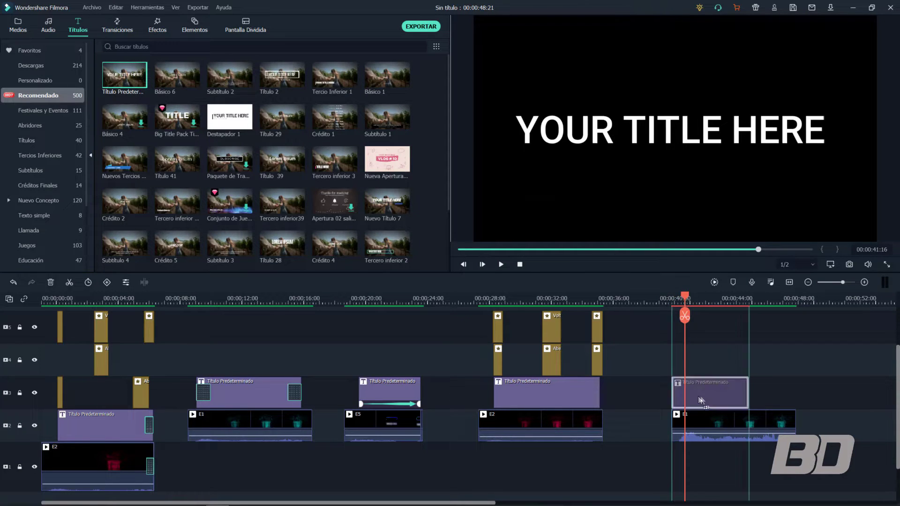
drag(703, 395, 783, 397)
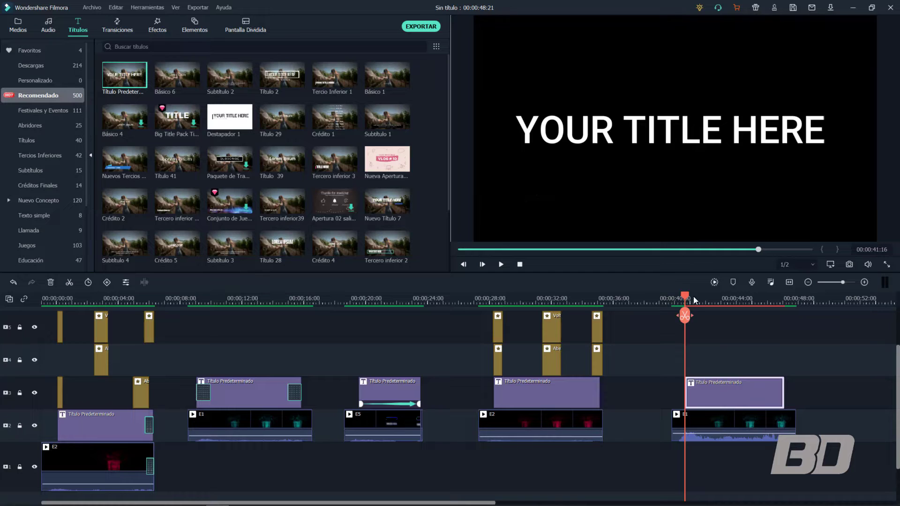
Step: Replace the new title's placeholder text with FILMORA
double_click(718, 398)
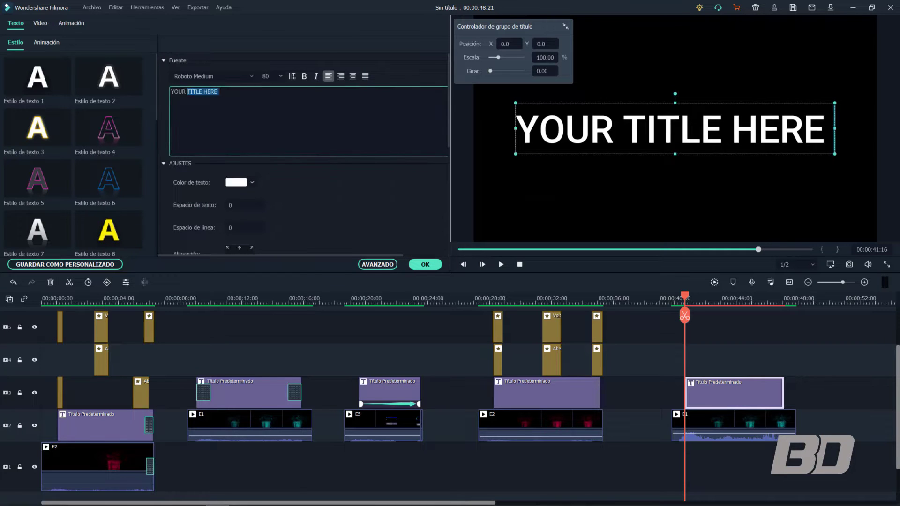
text(FILM)
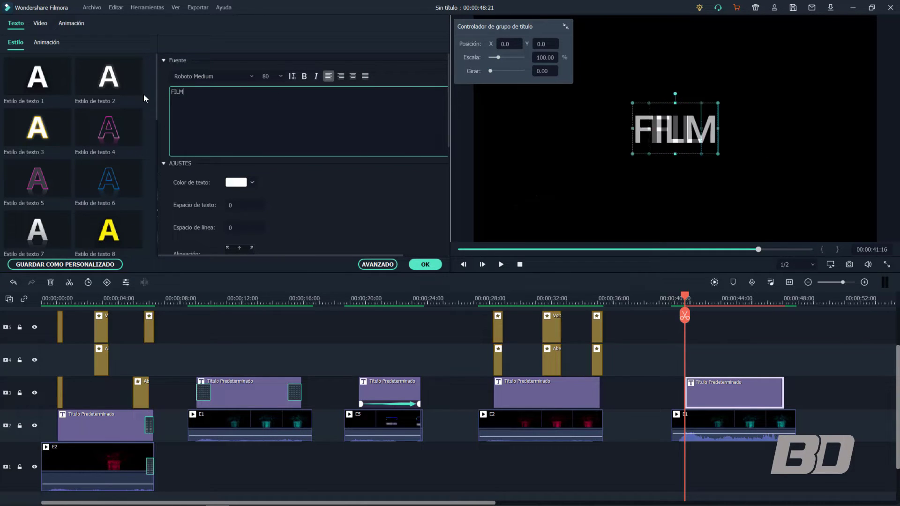
text(RA)
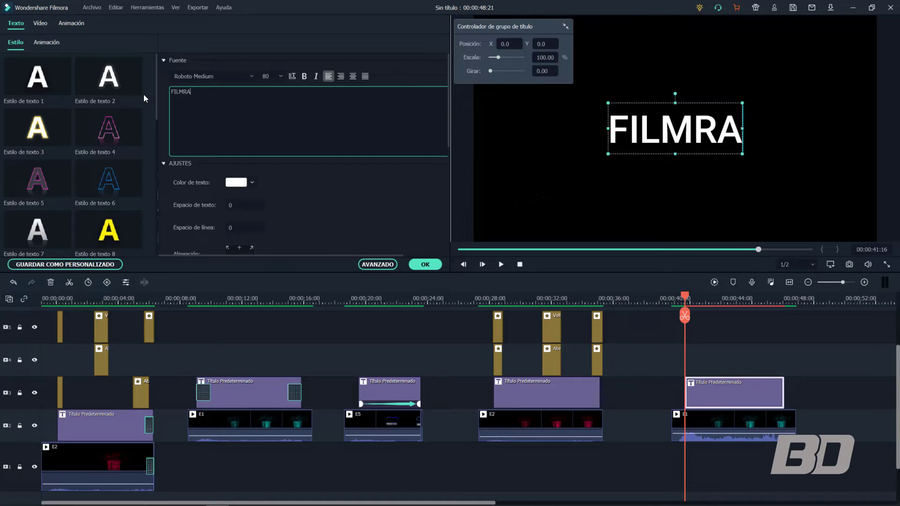
key(BackSpace)
key(BackSpace)
text(ORA)
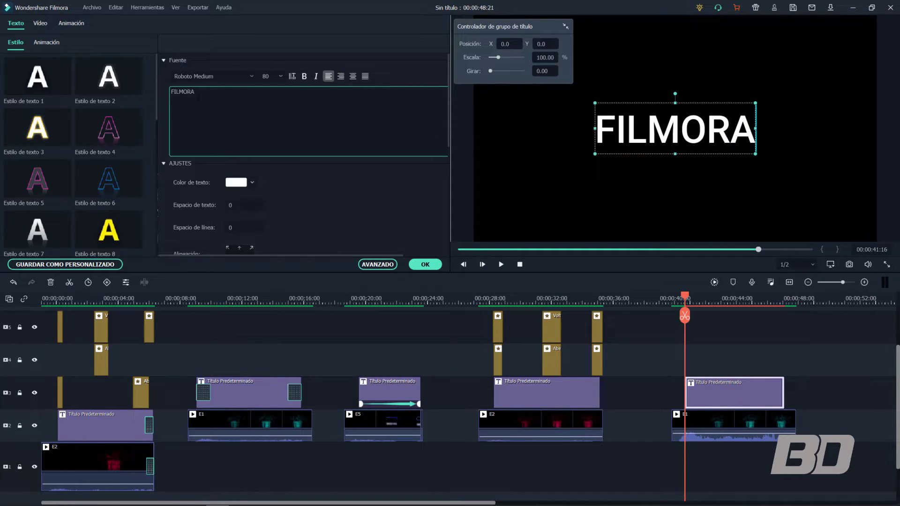
Step: Set the font size of the whole FILMORA title to 90
key(ctrl+a)
click(265, 76)
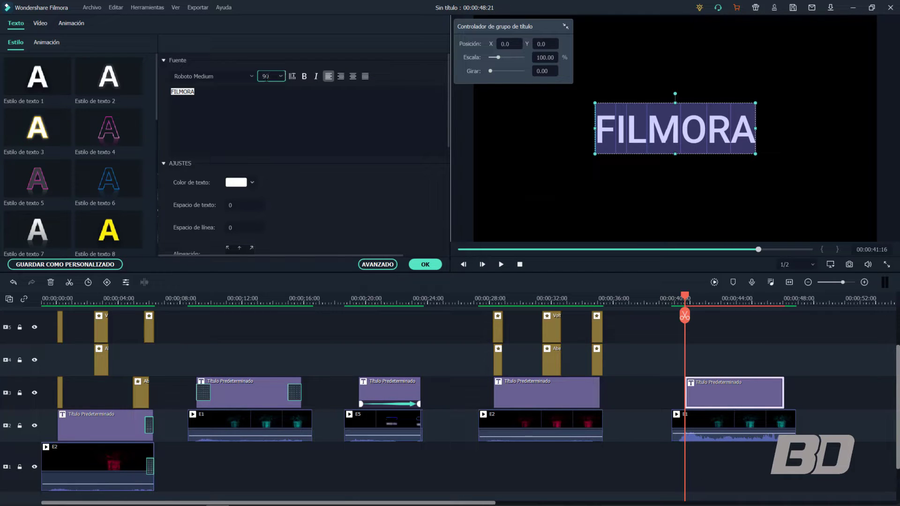
text(90)
key(Return)
Step: Change the FILMORA title's font to Bebas Neue
click(211, 76)
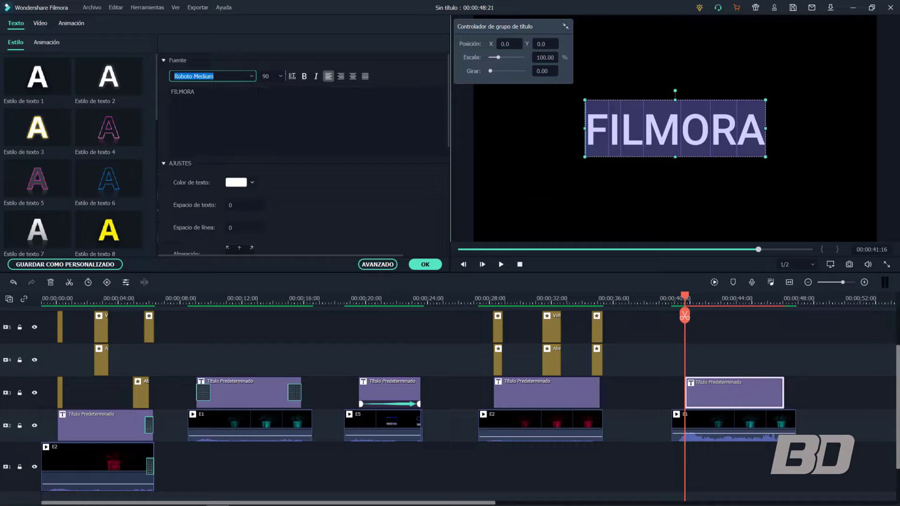
click(249, 77)
drag(345, 189, 335, 103)
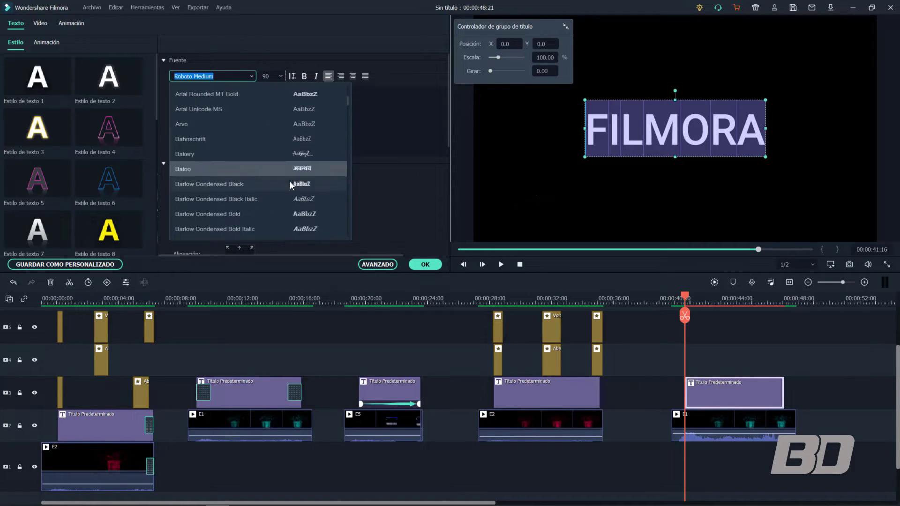
scroll(291, 183, up, 6)
scroll(290, 183, down, 3)
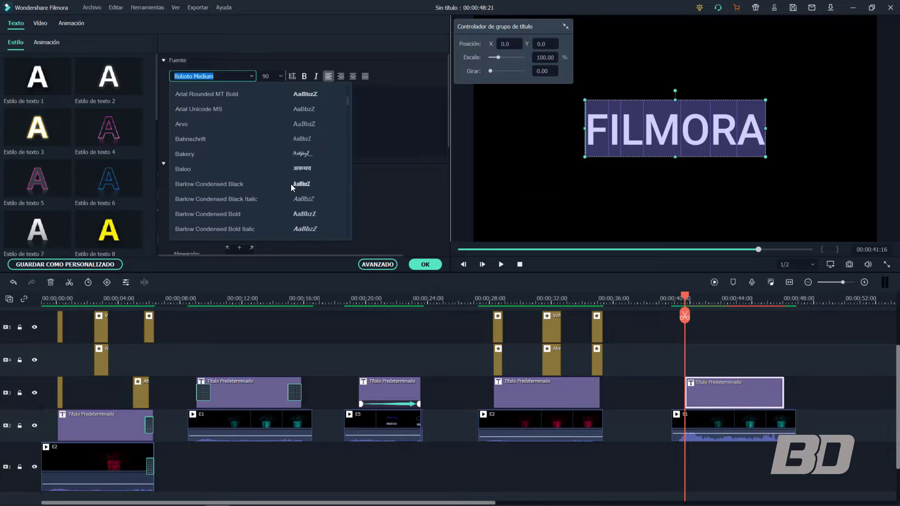
scroll(276, 184, down, 3)
scroll(267, 182, down, 6)
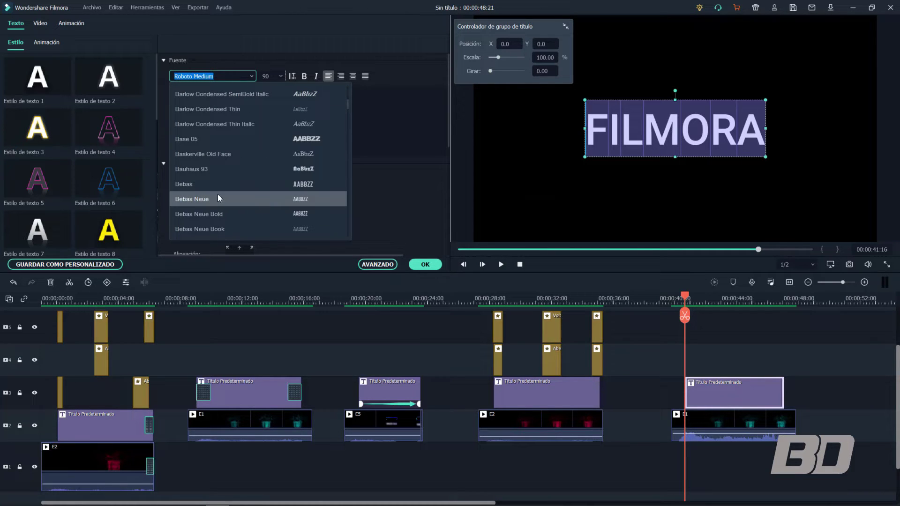
click(218, 197)
Step: Set the FILMORA title's letter spacing to 5
click(238, 205)
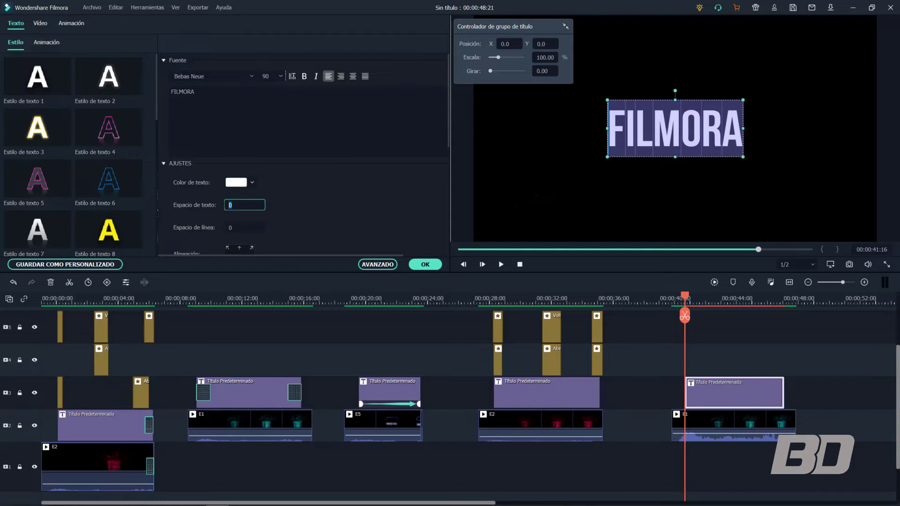
text(5)
key(Return)
Step: Preview the title over E1 at 00:00:43:08 and colour its text bright cyan, #1effff
click(711, 298)
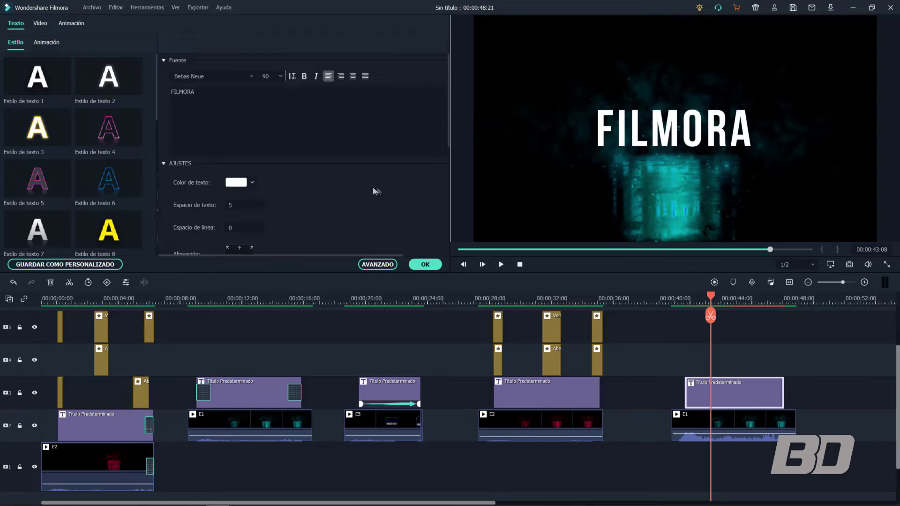
click(254, 182)
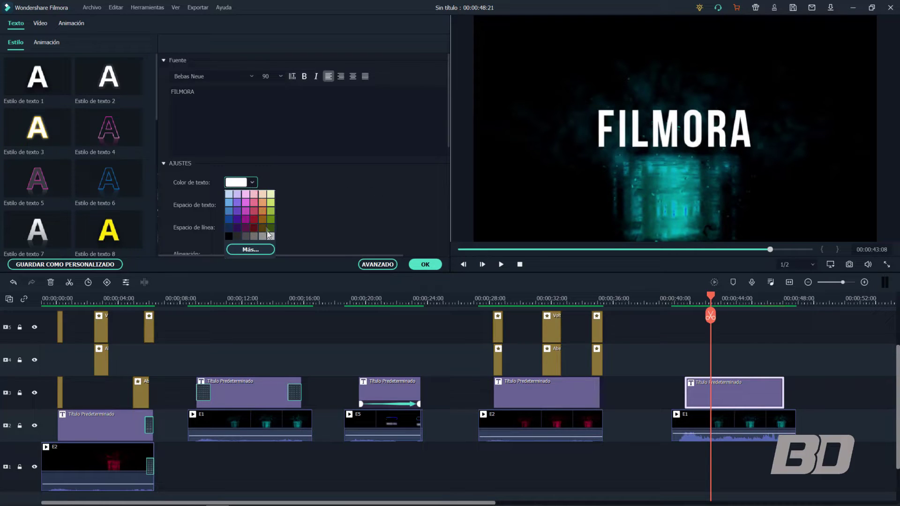
click(263, 251)
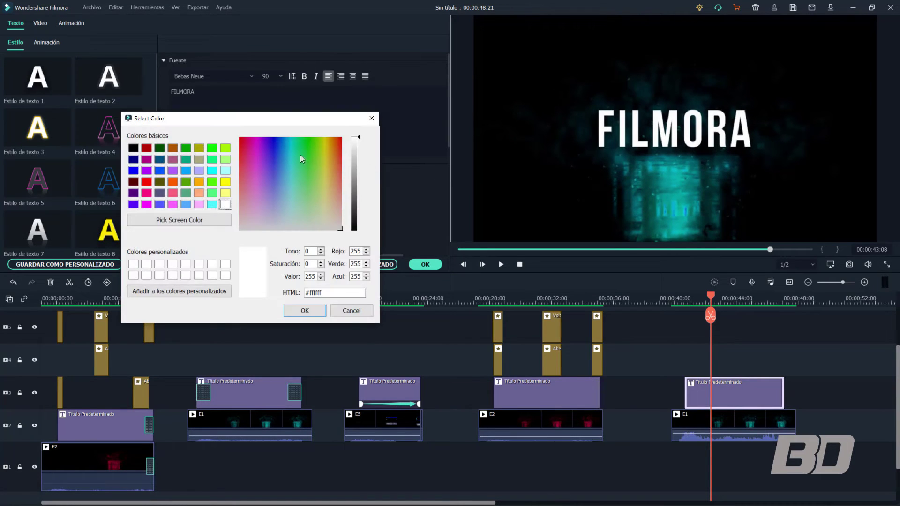
click(290, 148)
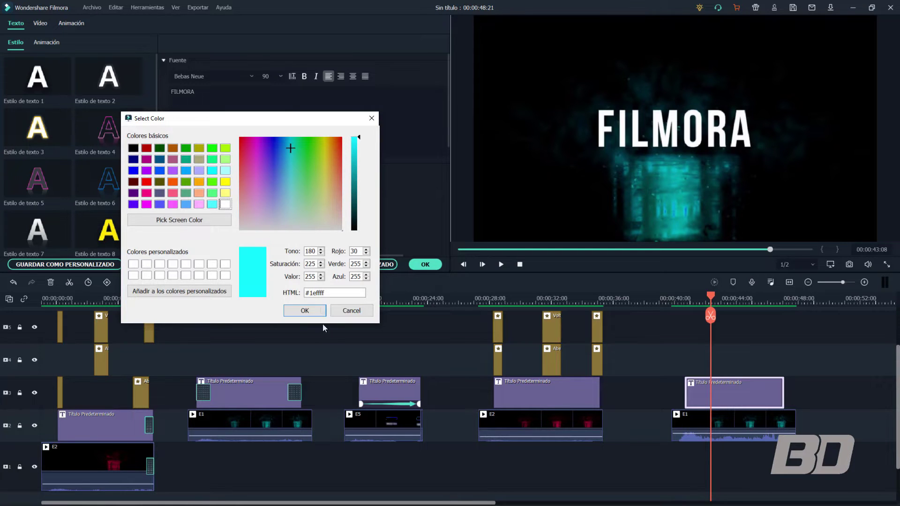
click(306, 309)
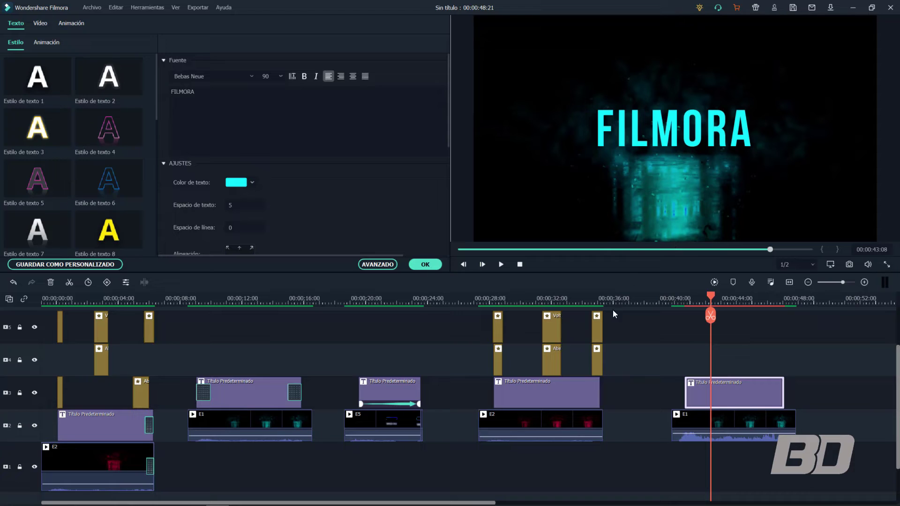
Step: Apply the FILMORA title's text edits and add the Desvanecimiento transition to both its start and its end
click(425, 265)
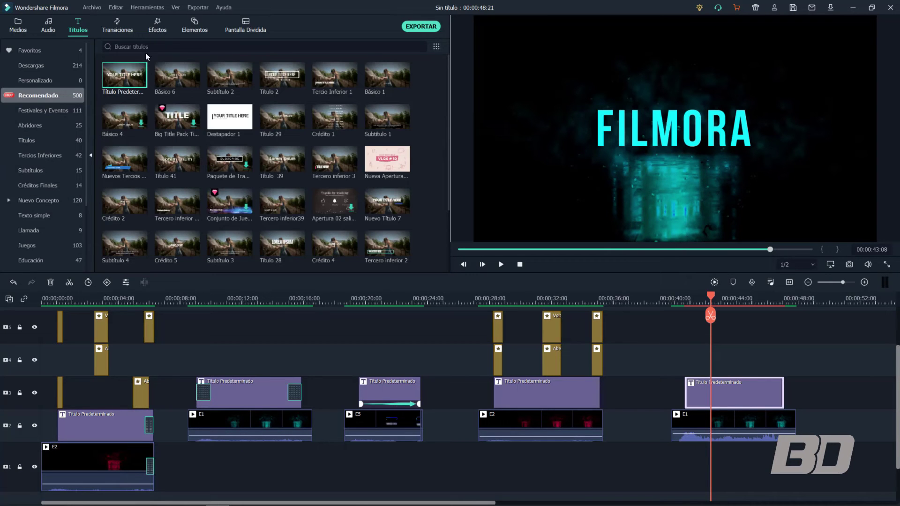
click(117, 31)
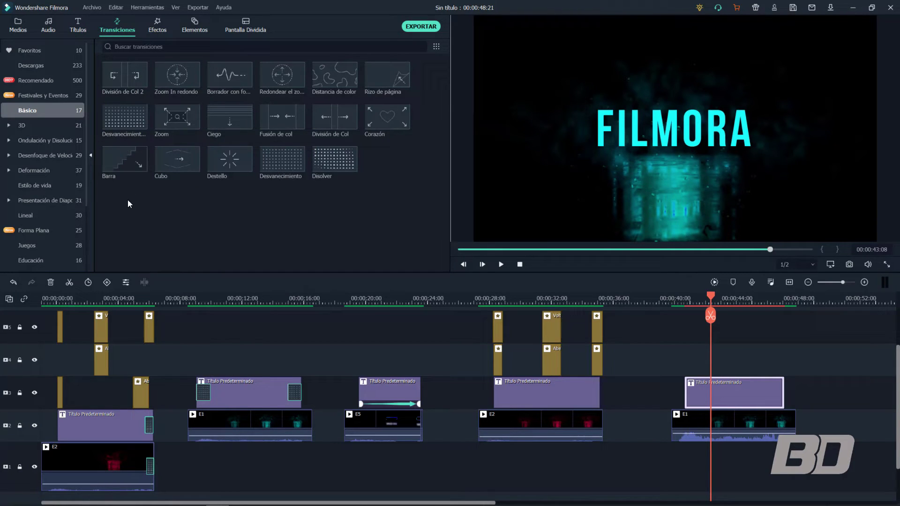
drag(277, 169, 713, 392)
drag(281, 162, 769, 398)
mouse_move(710, 295)
mouse_down()
mouse_move(682, 298)
mouse_move(715, 306)
mouse_up()
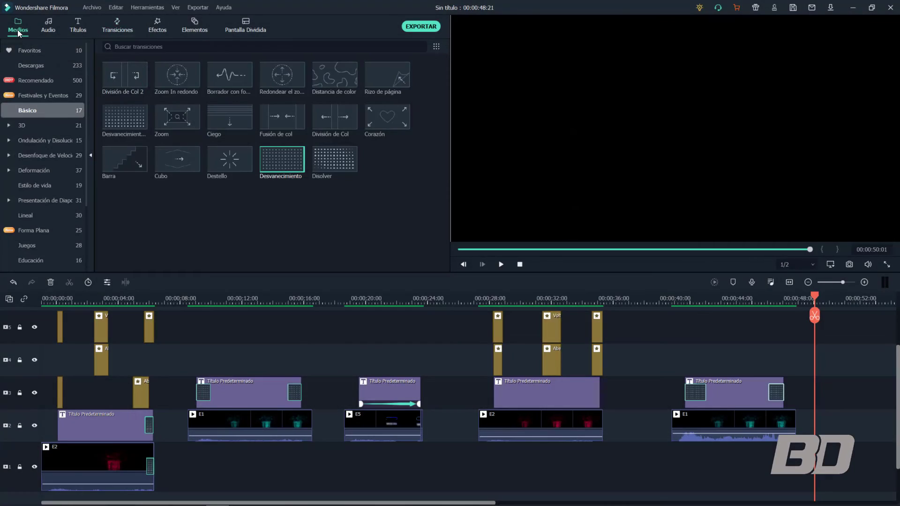
Step: Place the E7 media clip on track 2 after the second E1 clip, starting at 00:00:50:01
click(18, 31)
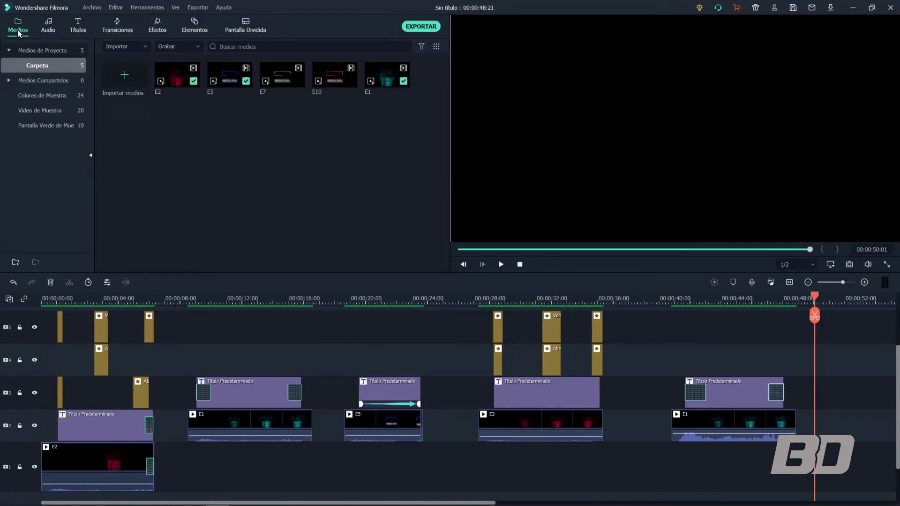
double_click(273, 87)
drag(279, 85, 843, 437)
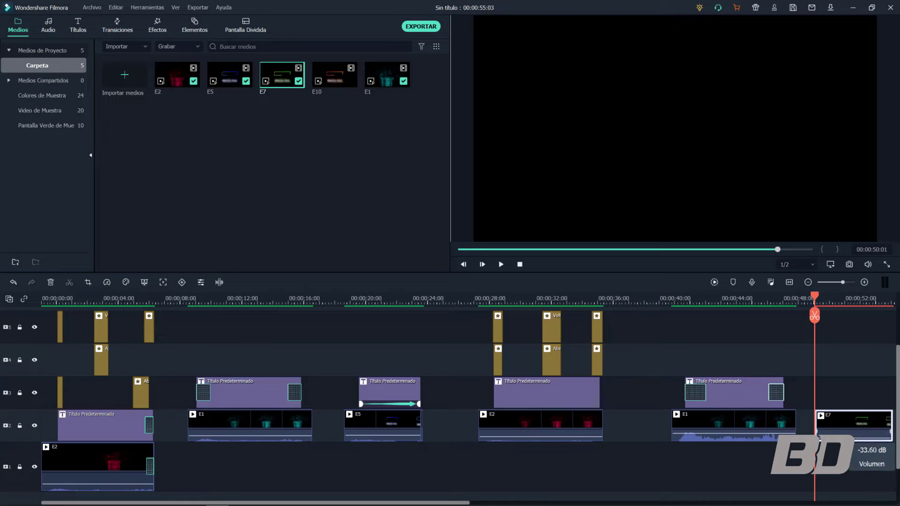
Step: Add a Título Predeterminado on track 3 at 00:00:51:00 and trim its end to match the E7 clip's end
click(837, 299)
mouse_move(839, 299)
mouse_down()
mouse_move(827, 301)
mouse_move(840, 303)
mouse_up()
click(830, 302)
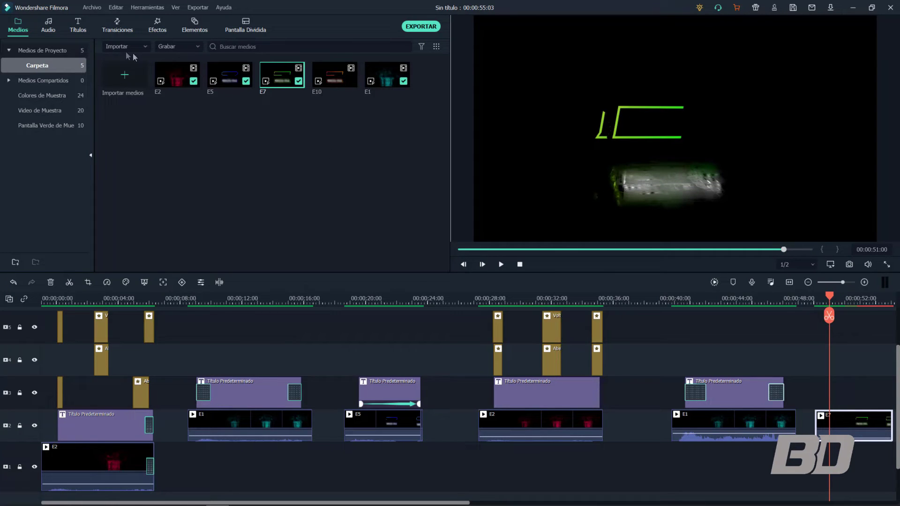
click(80, 24)
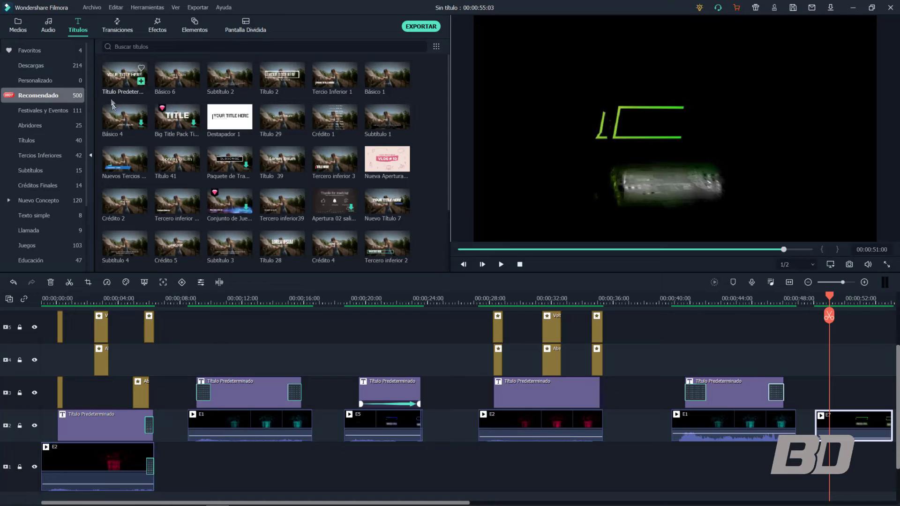
drag(113, 89, 834, 392)
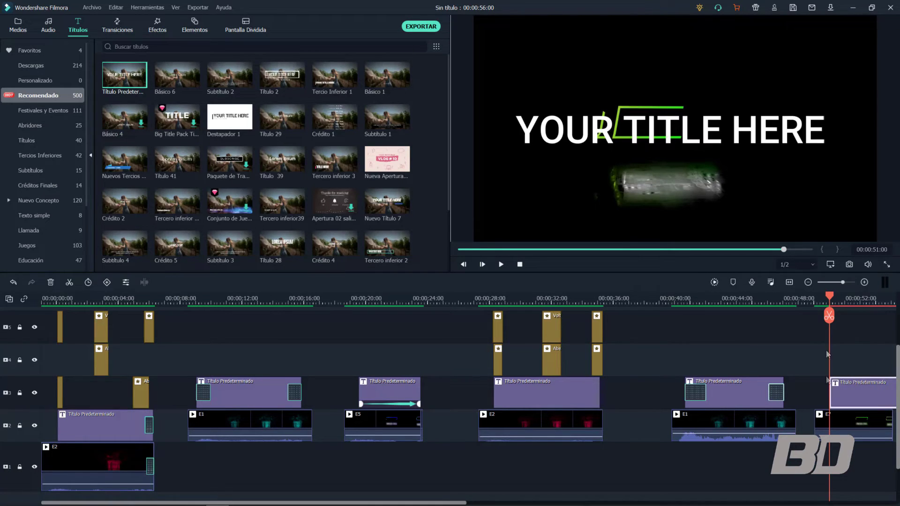
scroll(851, 298, down, 3)
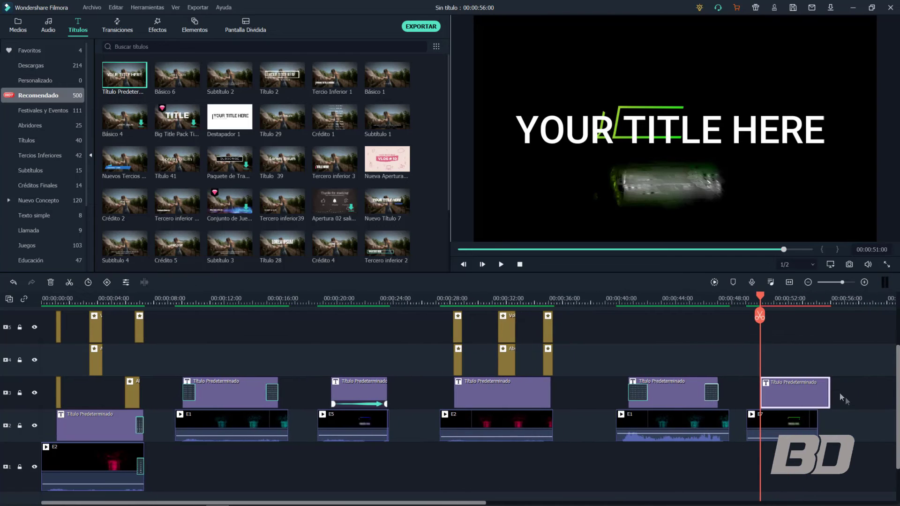
drag(830, 390, 817, 391)
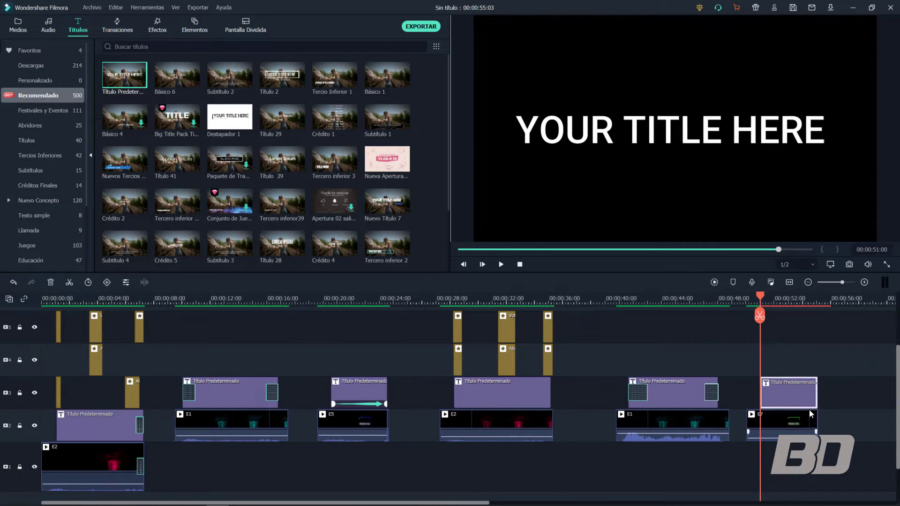
Step: Replace the placeholder text of the title over E7 with the creator's short name in capitals
double_click(778, 390)
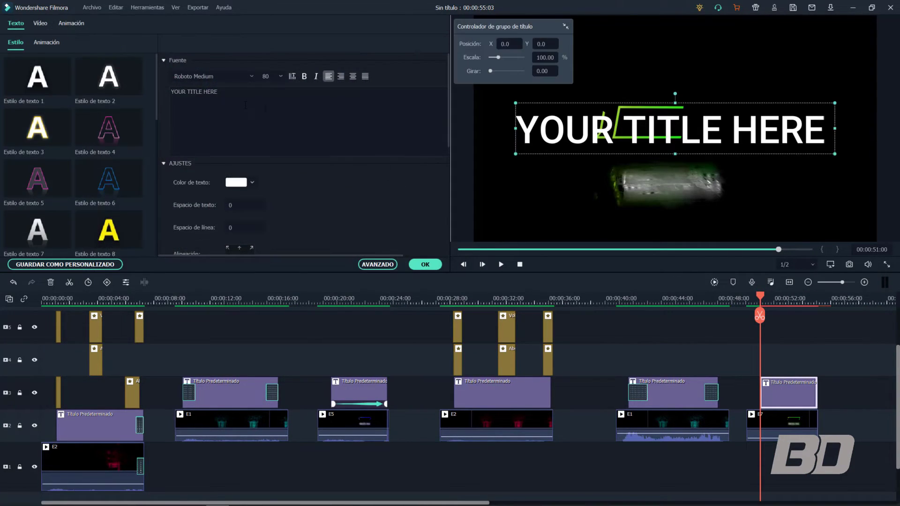
key(ctrl+a)
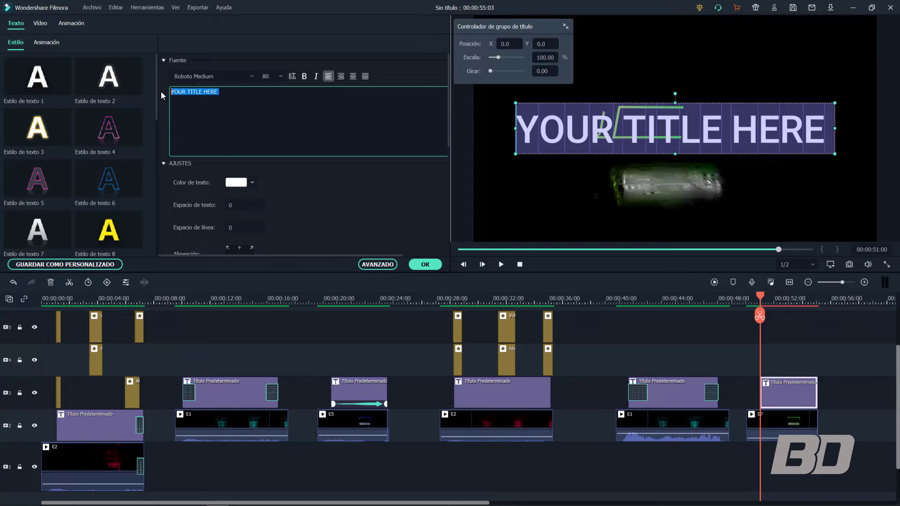
text(BENJI)
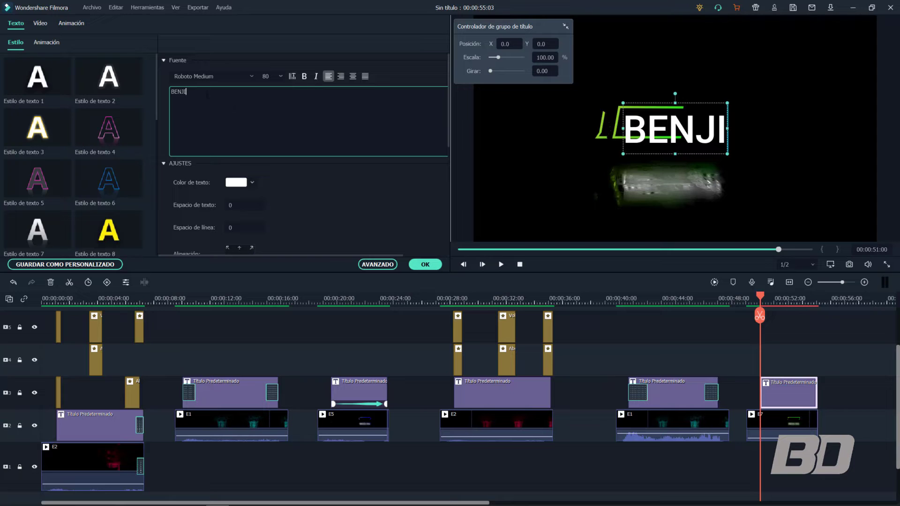
Step: Change the font of the whole E7 title to BebasNeueBold and set its letter spacing to 5
key(ctrl+a)
click(252, 76)
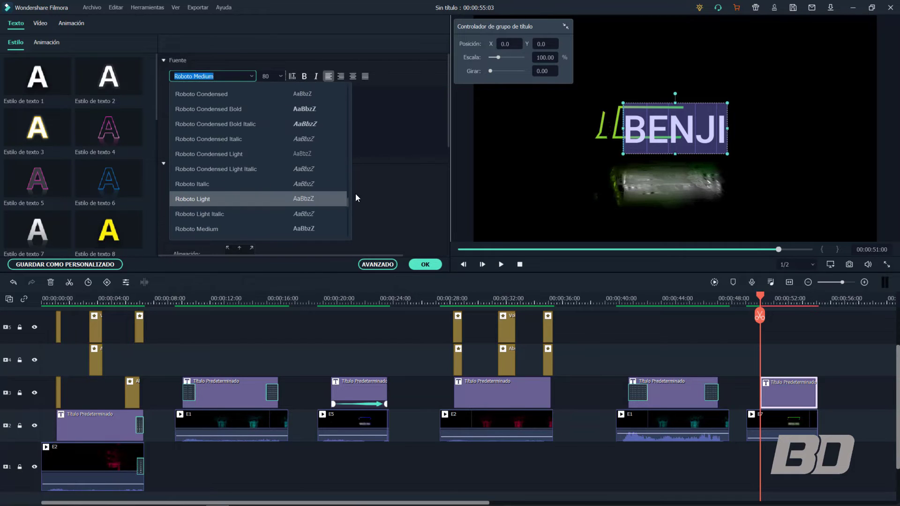
drag(348, 203, 342, 111)
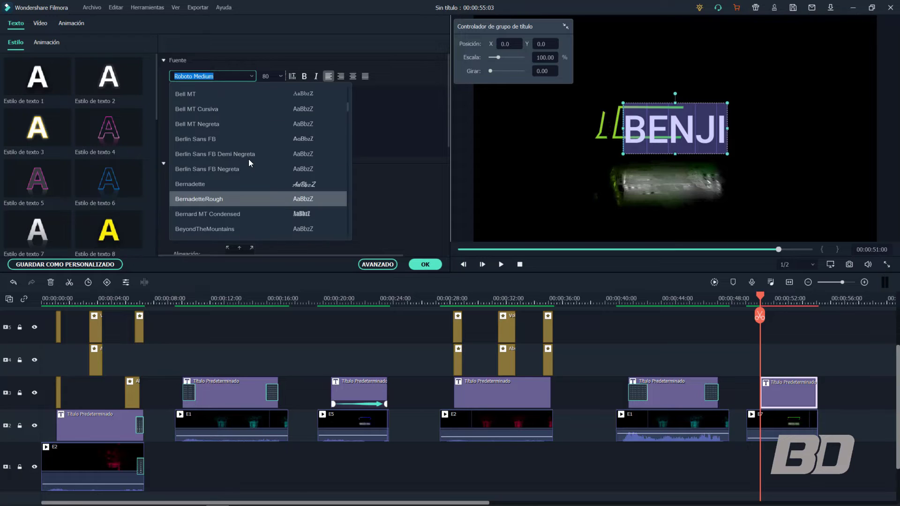
scroll(248, 165, up, 2)
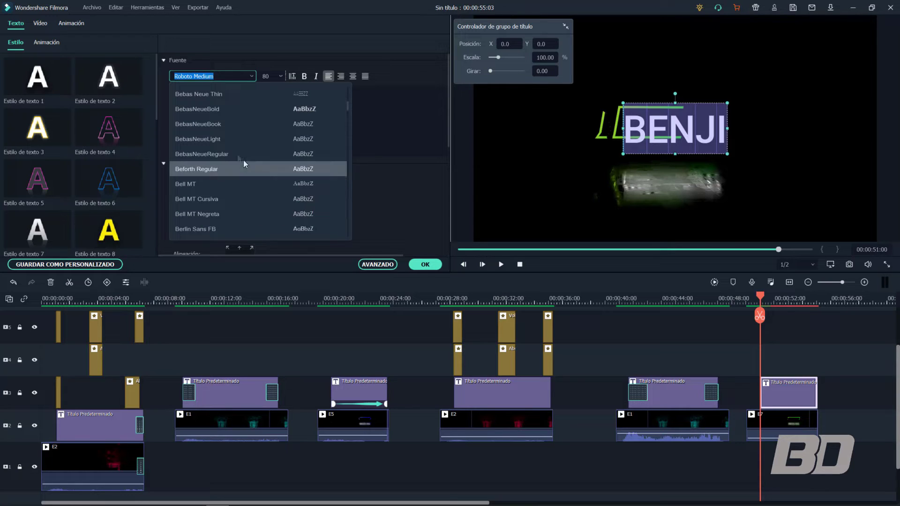
click(223, 109)
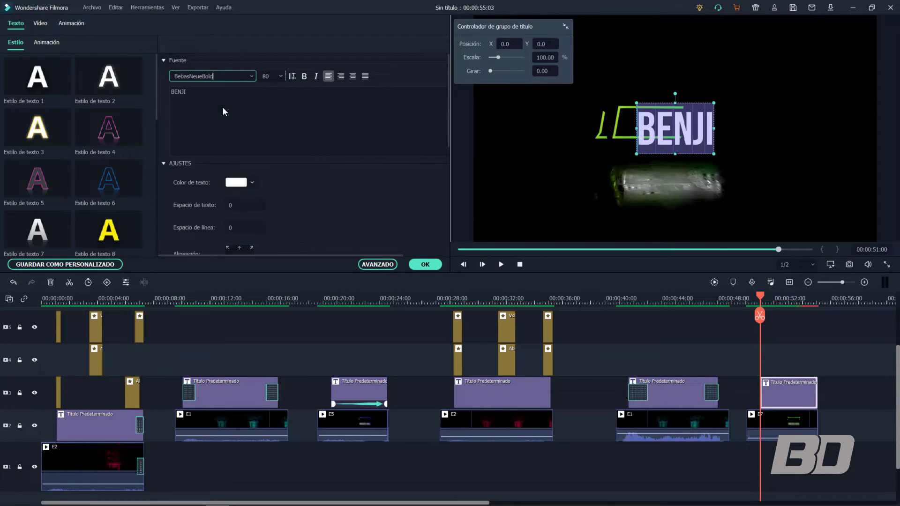
click(242, 205)
text(5)
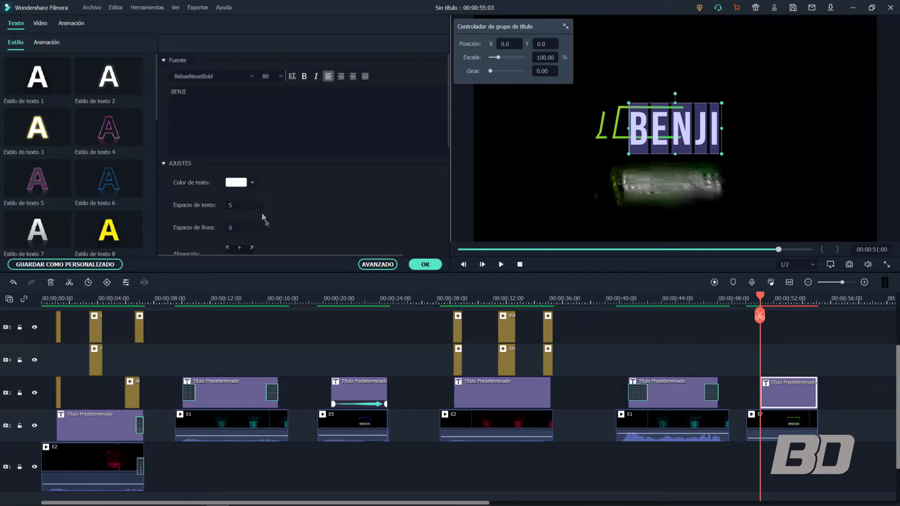
Step: Try dark green for the E7 title's text colour and settle on light grey
click(253, 181)
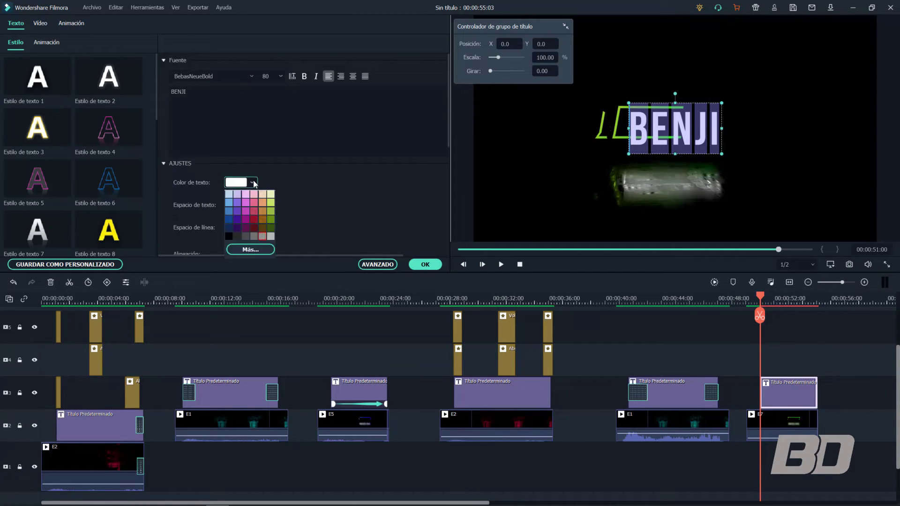
click(272, 219)
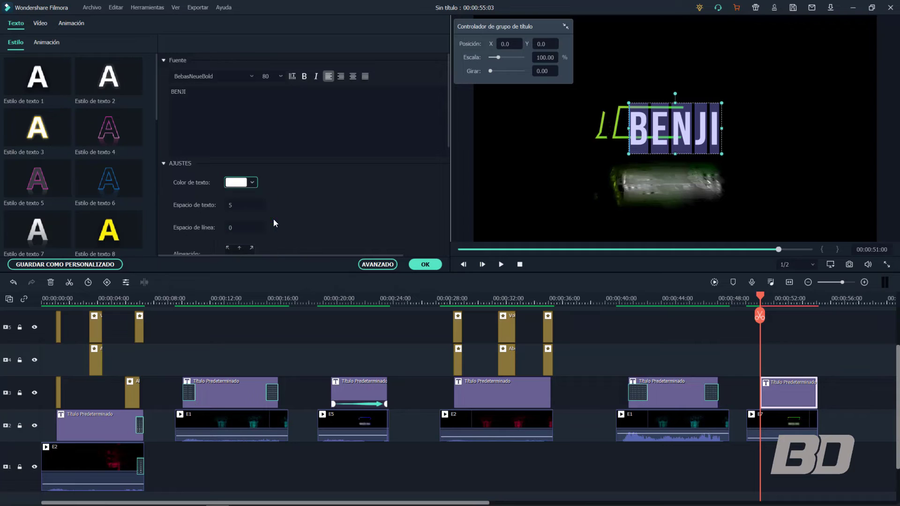
click(256, 185)
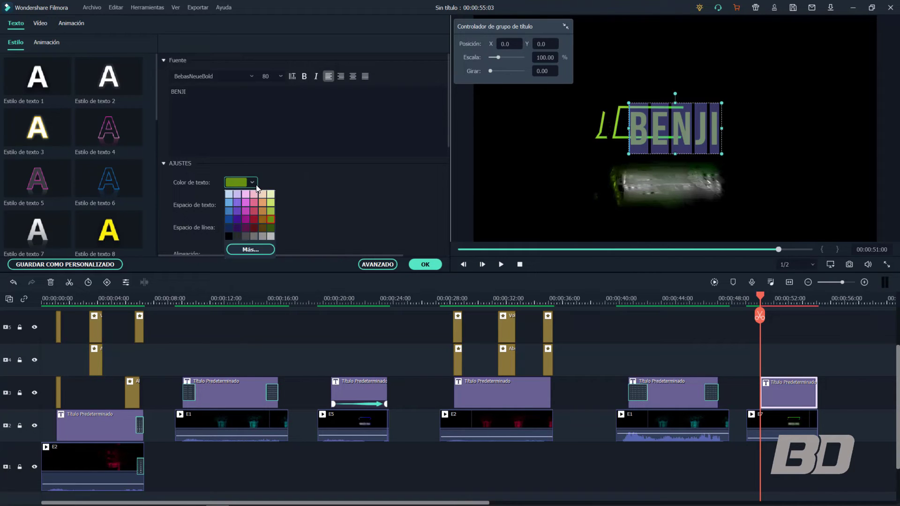
click(270, 237)
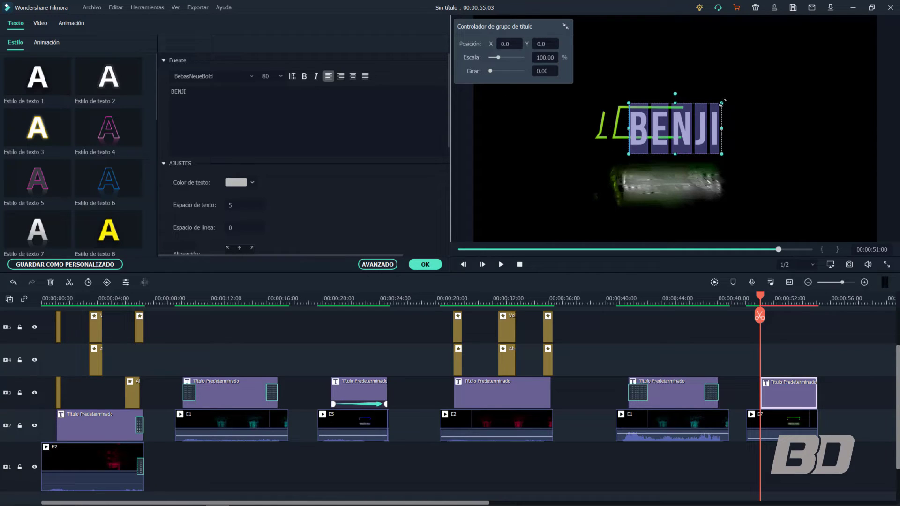
Step: Shrink the E7 title, centre it inside the green frame using the frame at 00:00:52:01, and apply the edits
drag(721, 102, 697, 116)
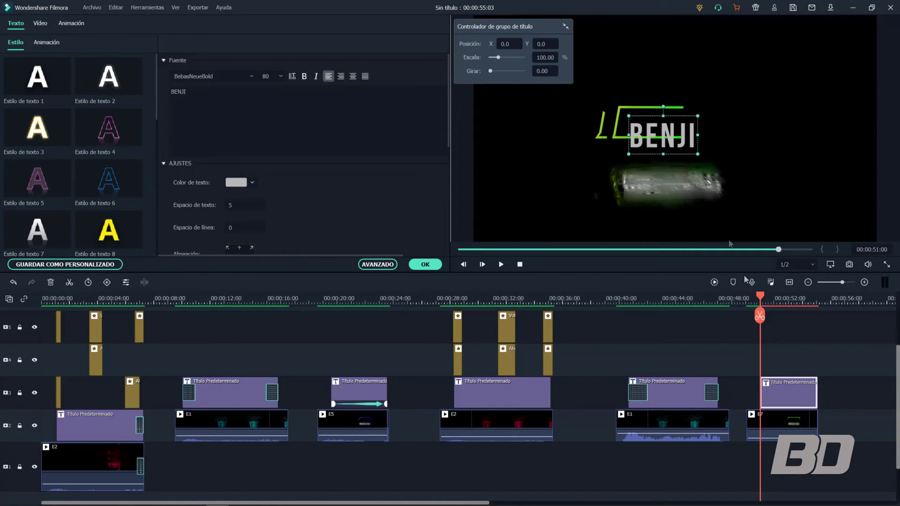
click(781, 302)
mouse_move(779, 298)
mouse_down()
mouse_move(767, 300)
mouse_move(775, 302)
mouse_up()
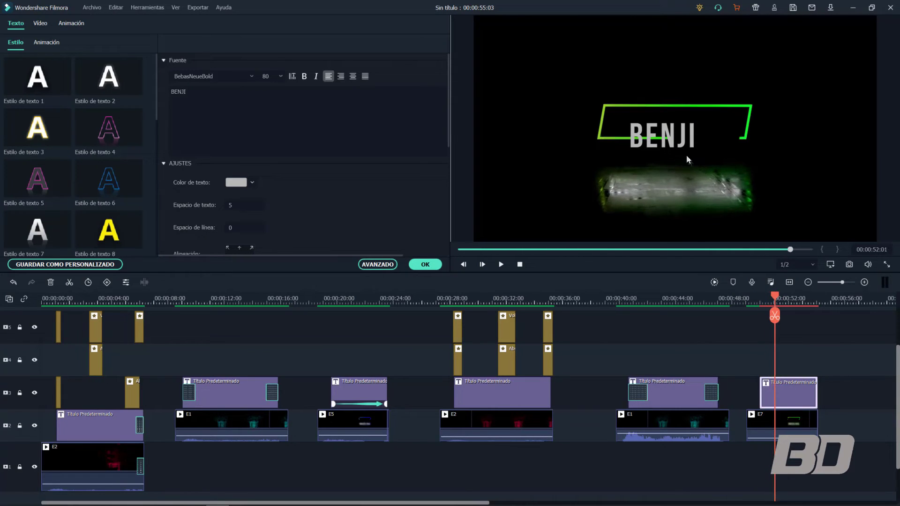
click(679, 129)
drag(679, 127, 681, 124)
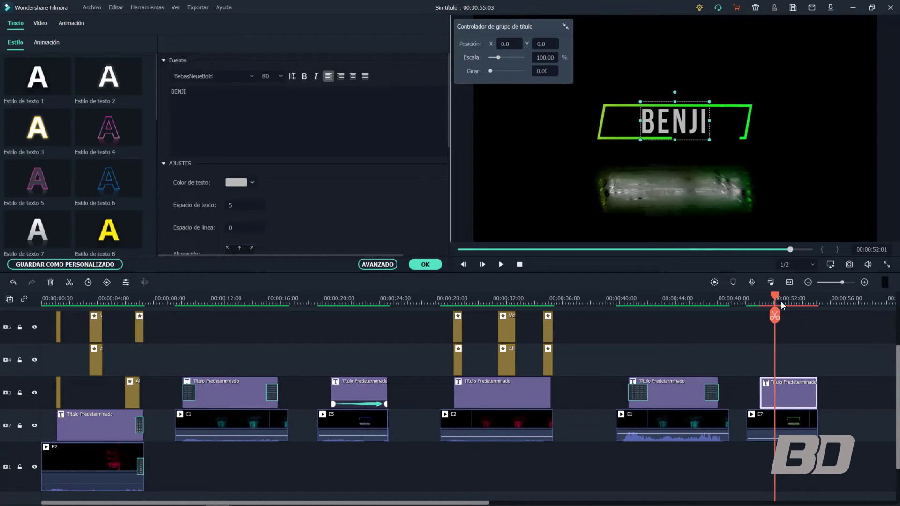
mouse_move(774, 299)
mouse_down()
mouse_move(762, 299)
mouse_move(784, 302)
mouse_up()
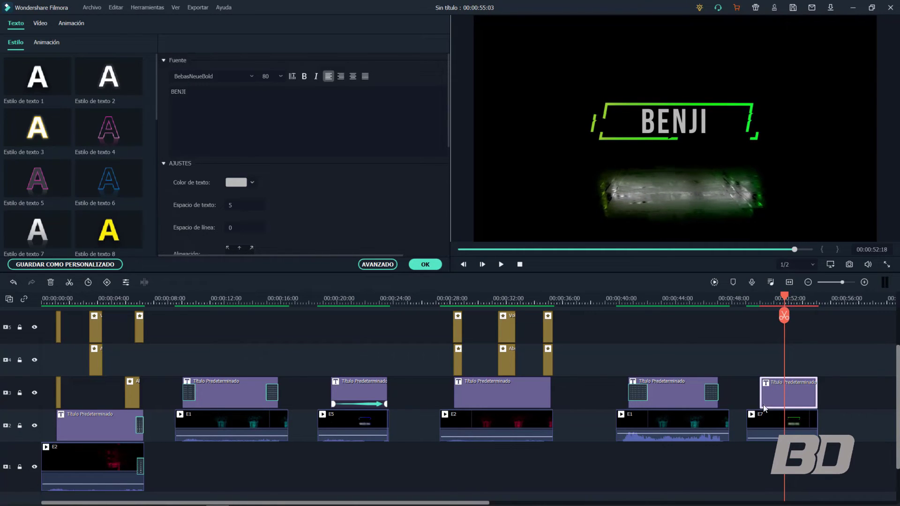
click(425, 264)
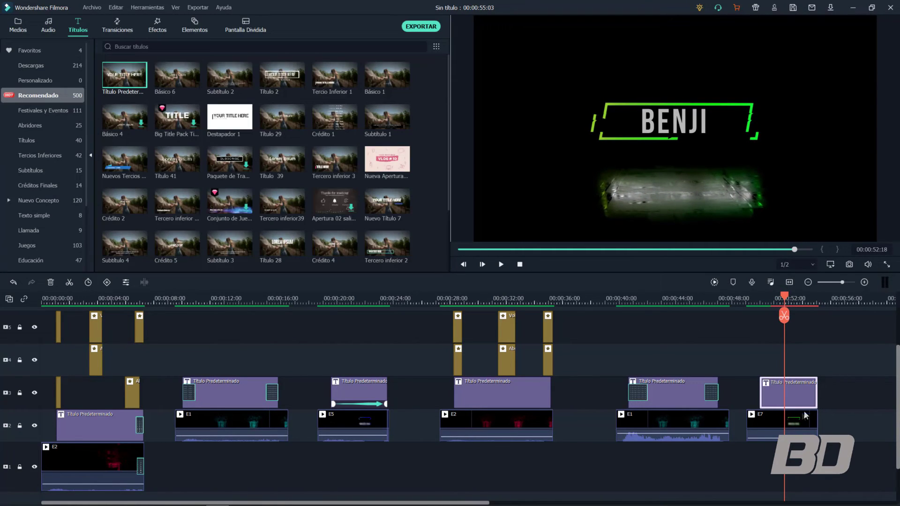
Step: Add a custom animation keyframe to the E7 title at 00:00:51:01 with the scale at 100%
double_click(795, 386)
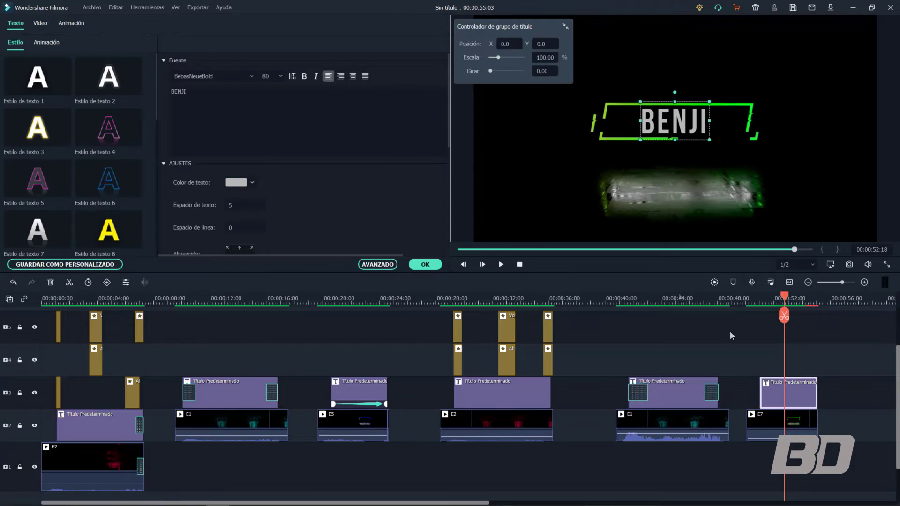
click(72, 25)
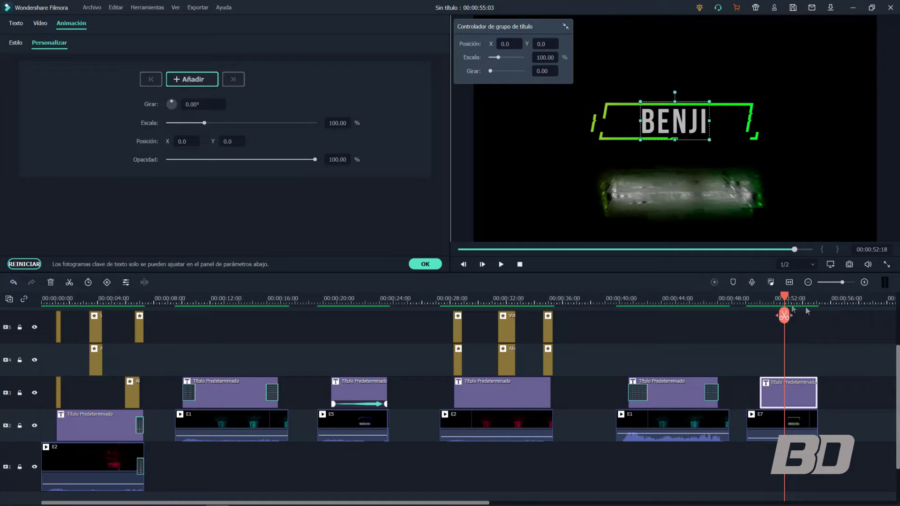
click(761, 300)
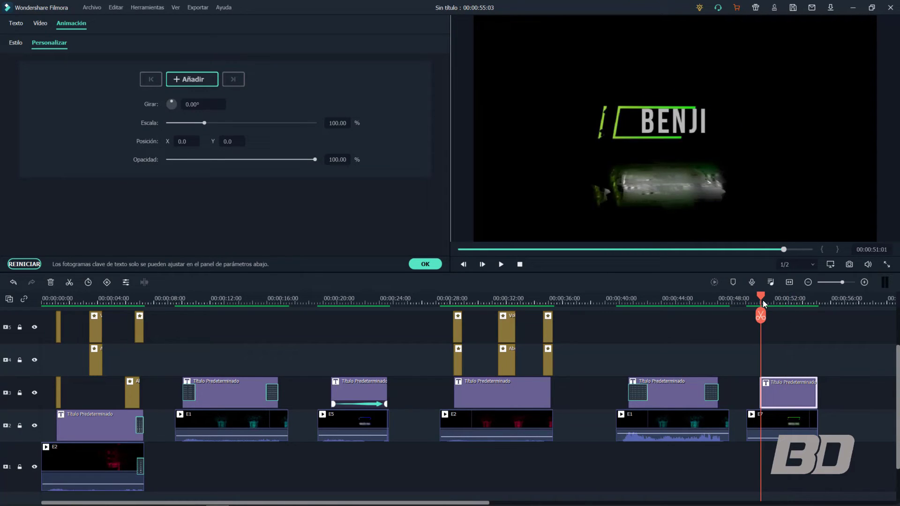
click(190, 80)
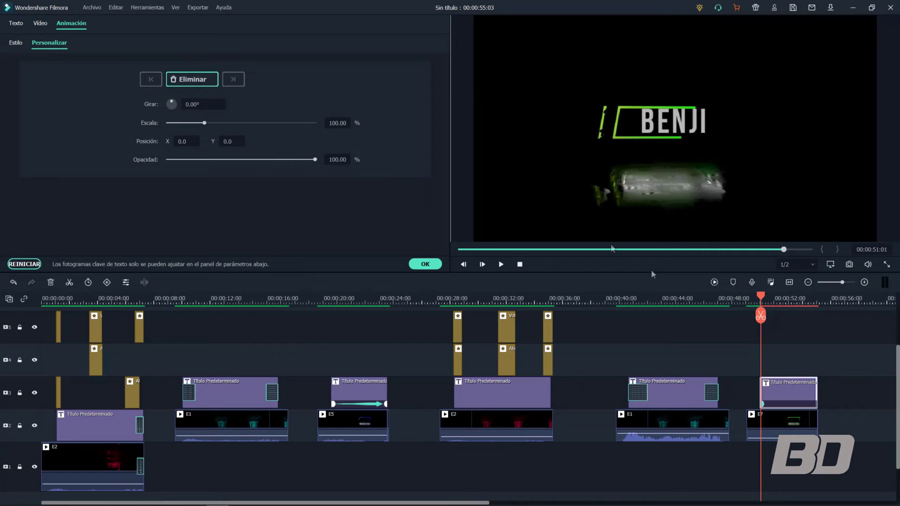
Step: Keyframe the E7 title's scale to 132.48% at 00:00:54:24 and check the growth at 00:00:53:19
drag(761, 298, 816, 315)
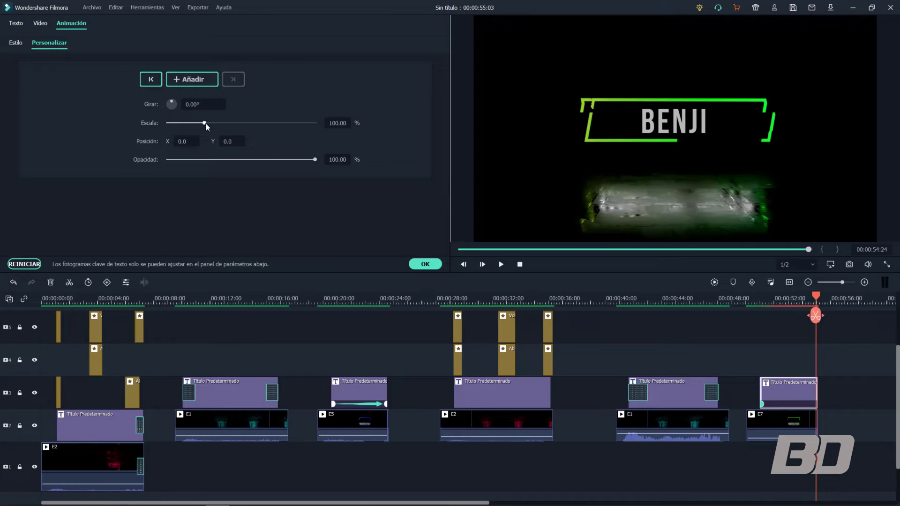
drag(204, 123, 211, 123)
drag(215, 126, 218, 127)
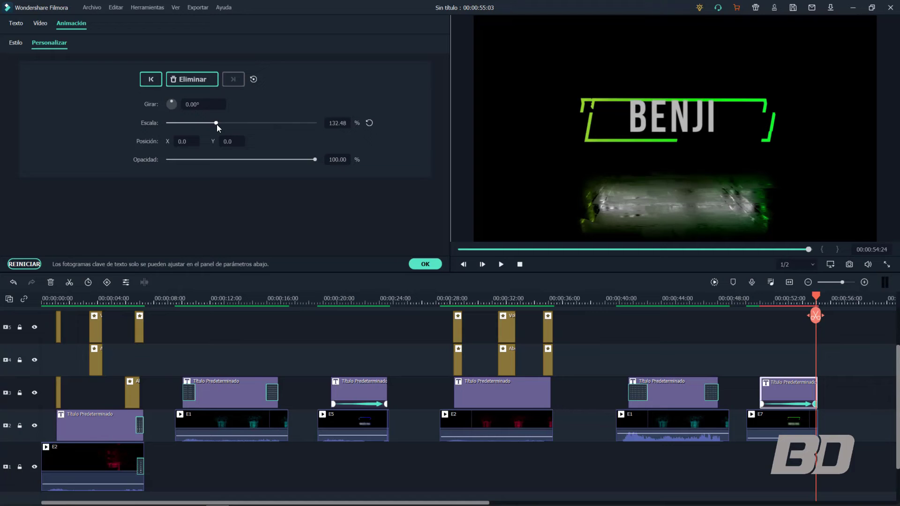
mouse_move(808, 296)
mouse_down()
mouse_move(758, 296)
mouse_move(800, 305)
mouse_up()
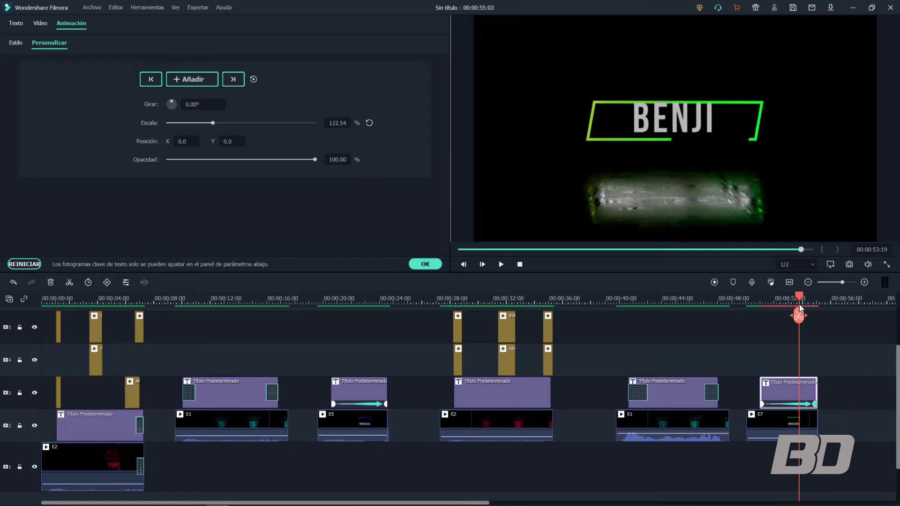